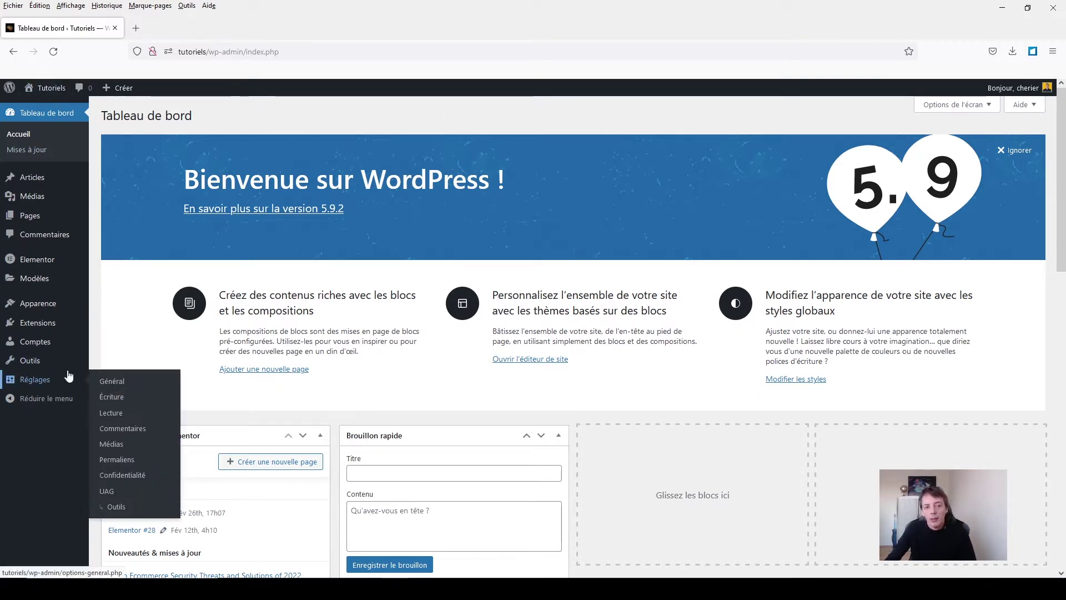
pyautogui.moveTo(67, 371)
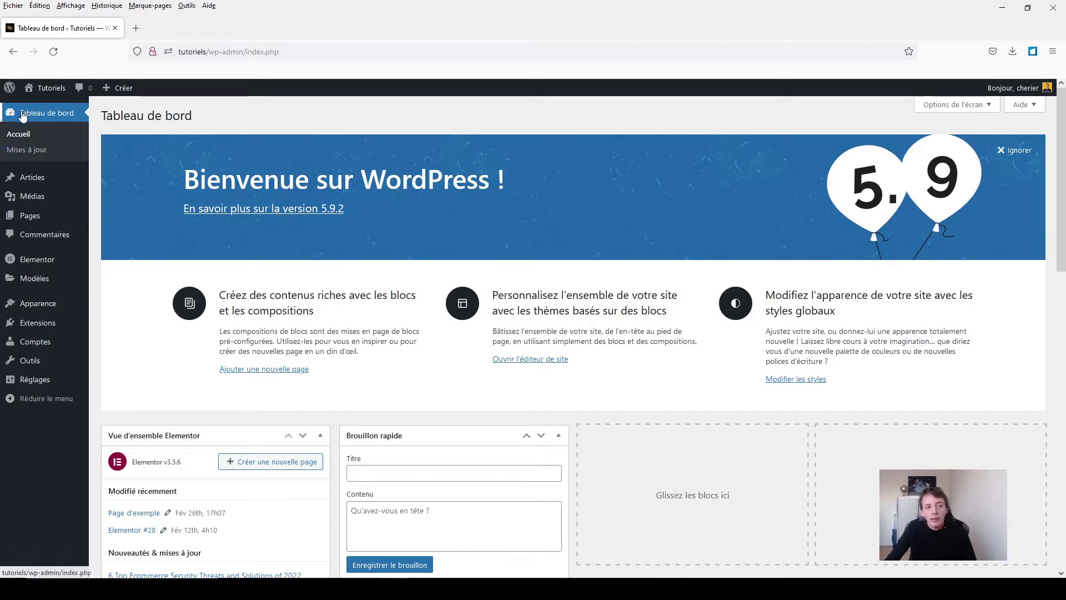
pyautogui.moveTo(15, 261)
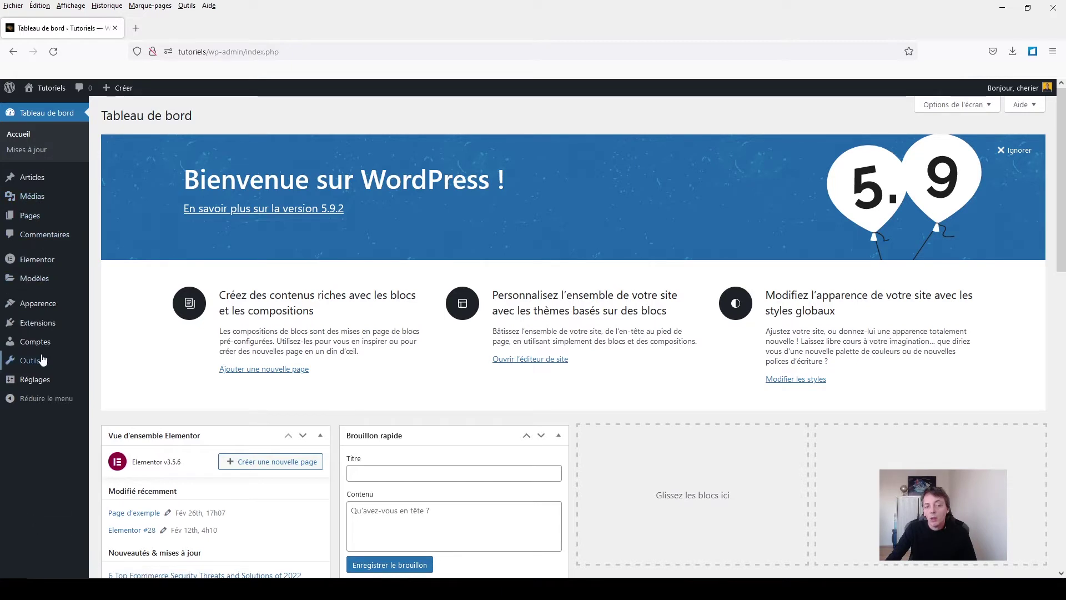
pyautogui.moveTo(30, 303)
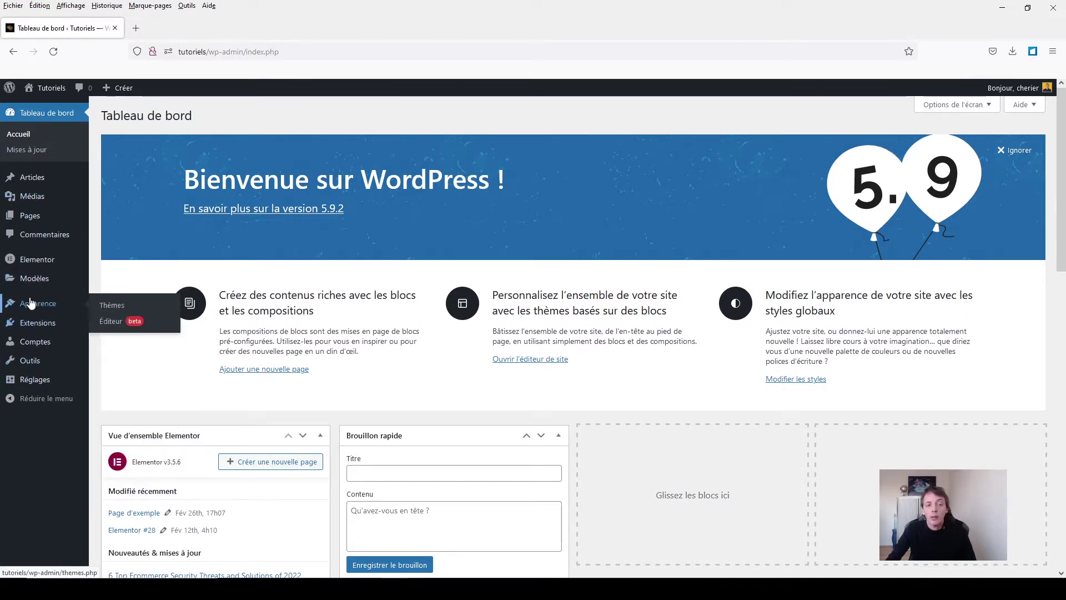
# Search the plugin directory for "admin menu editor"
pyautogui.moveTo(24, 328)
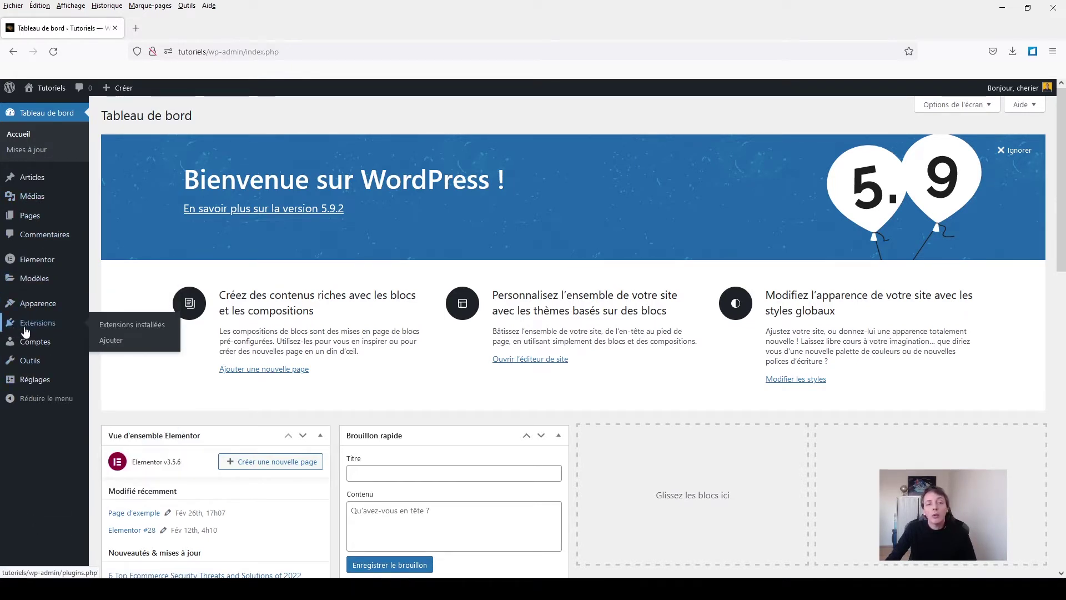
pyautogui.click(35, 329)
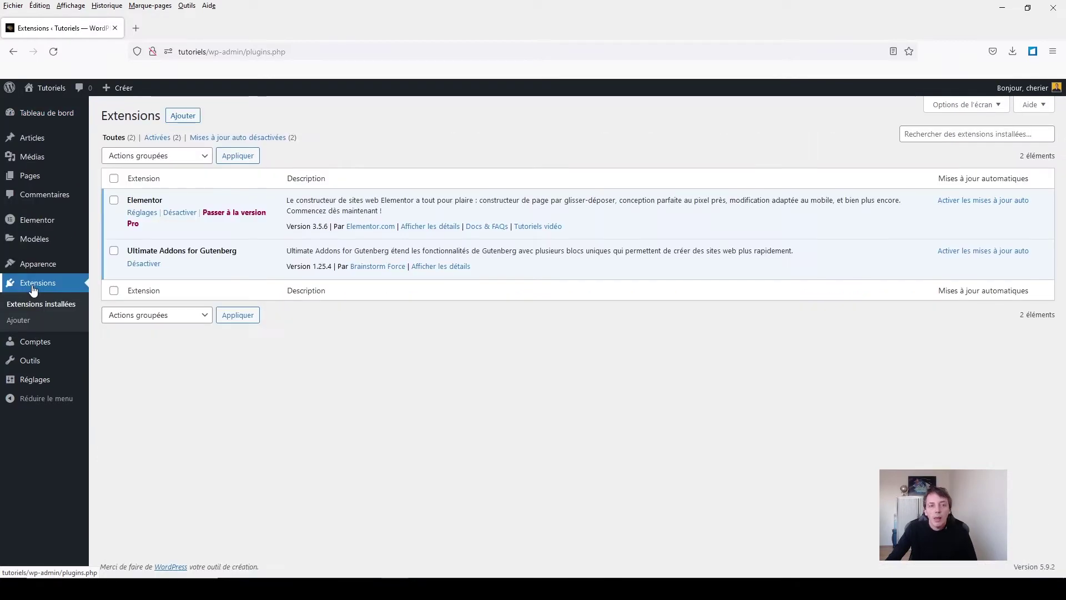
pyautogui.click(173, 120)
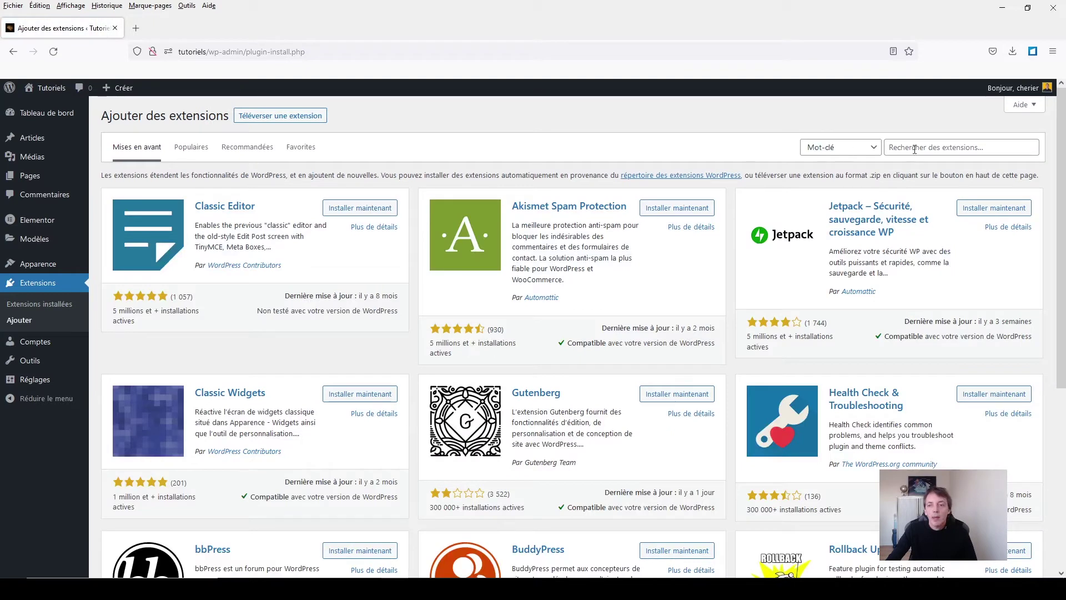
pyautogui.click(916, 149)
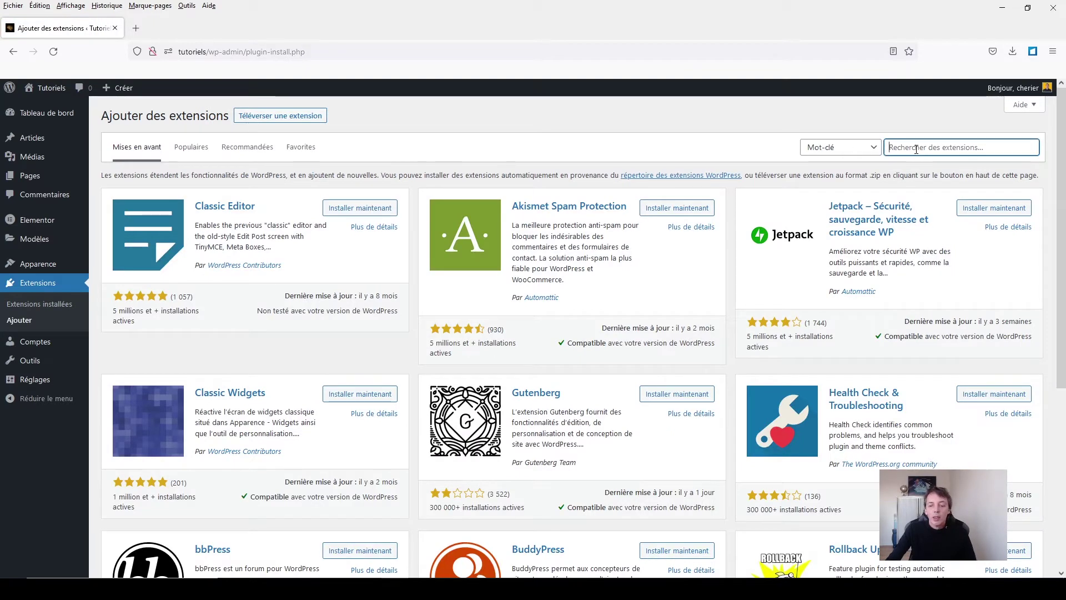
pyautogui.write('ad')
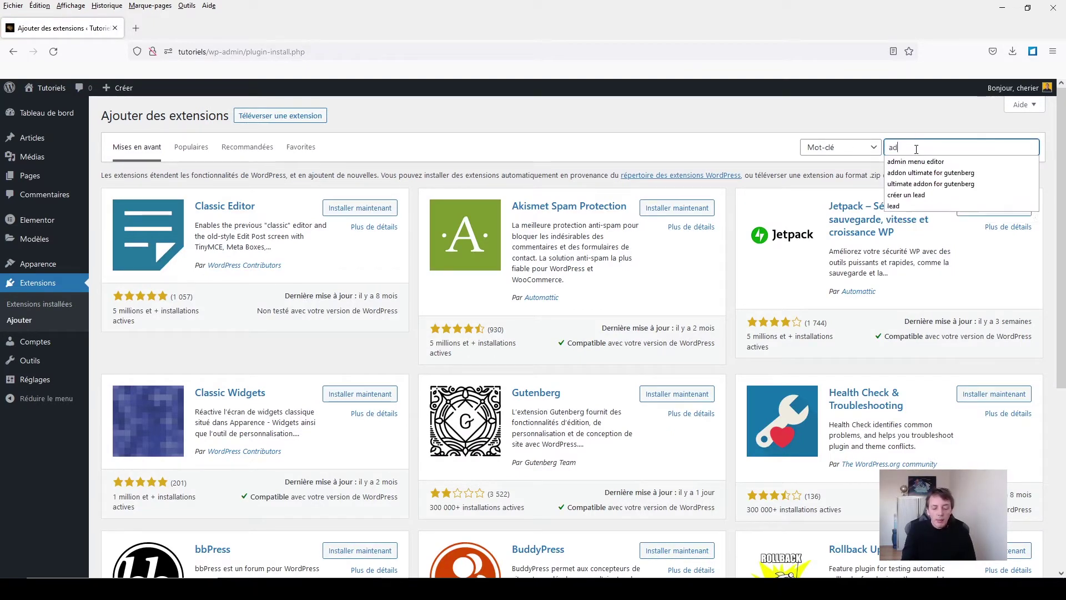
pyautogui.write('min me')
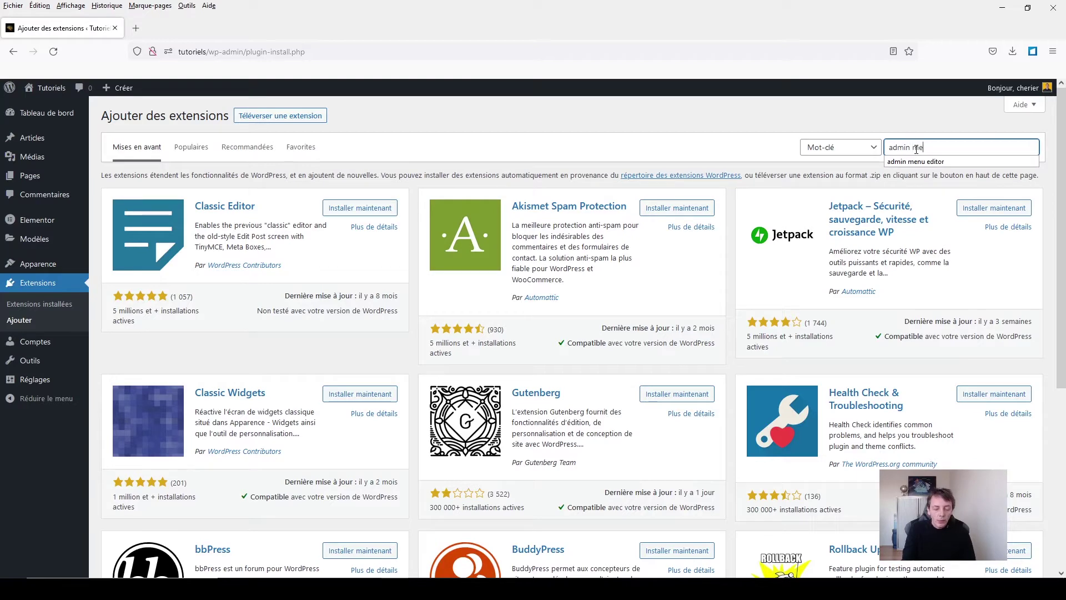
pyautogui.write('nu ')
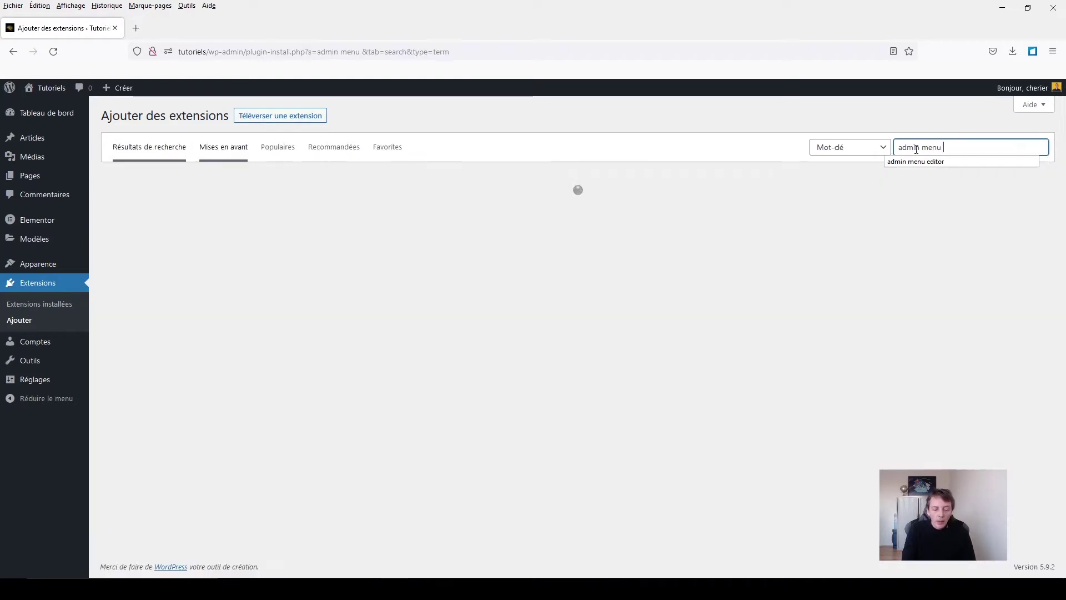
pyautogui.write('edito')
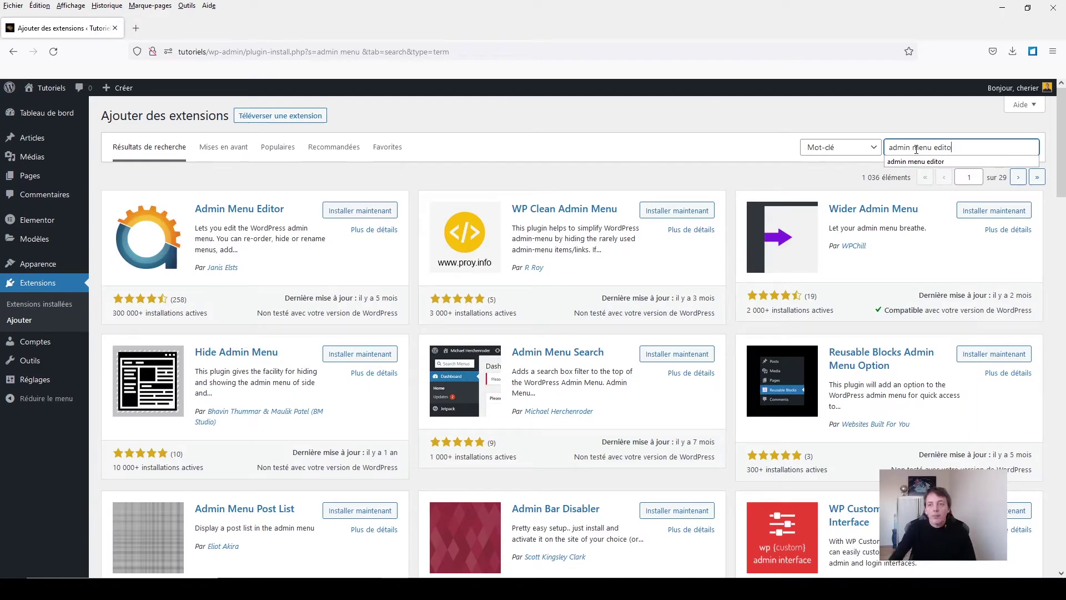
pyautogui.write('r')
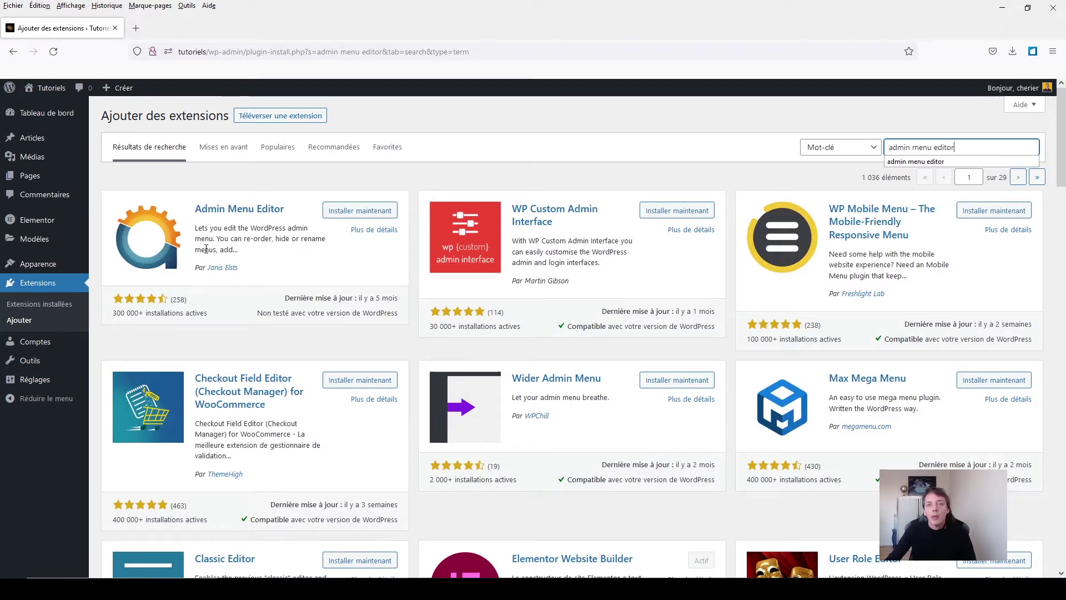
# Install and activate the Admin Menu Editor plugin
pyautogui.click(349, 210)
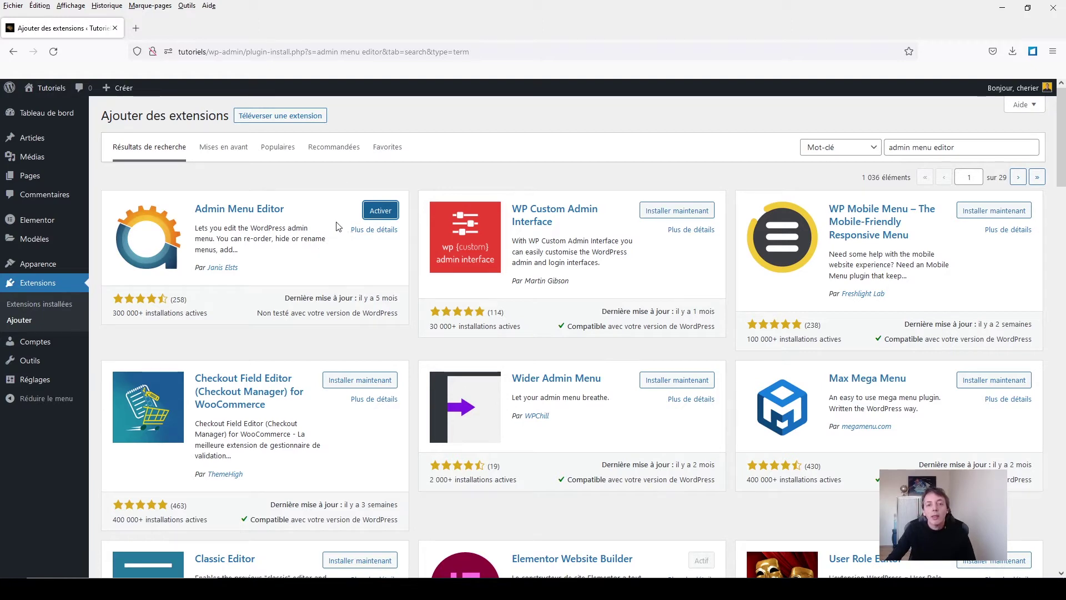
pyautogui.click(366, 210)
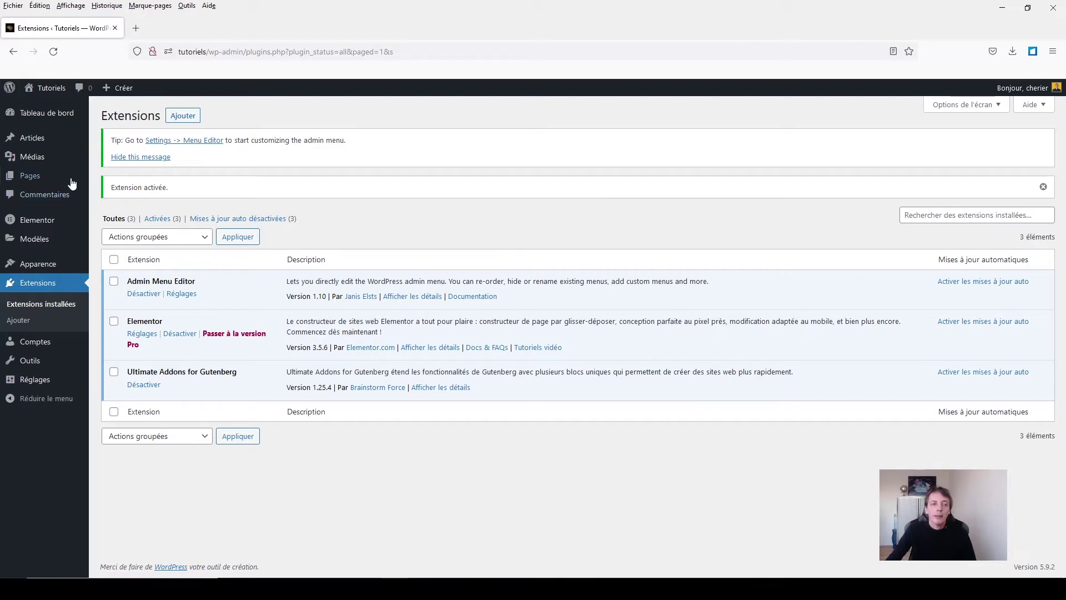
# Open the settings of the Admin Menu Editor plugin from the list of installed plugins
pyautogui.click(56, 116)
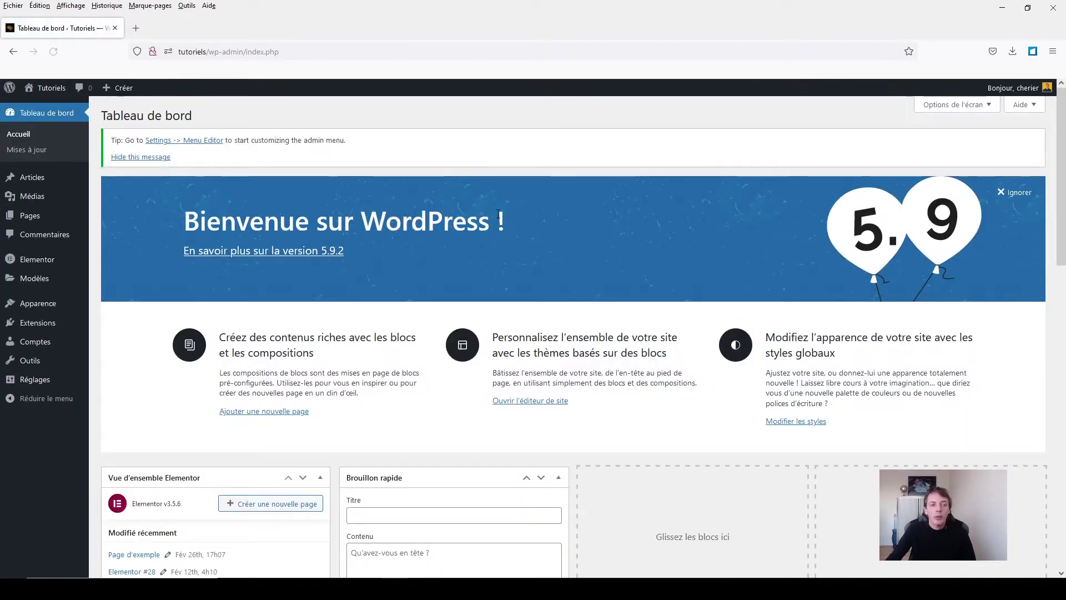
pyautogui.click(25, 326)
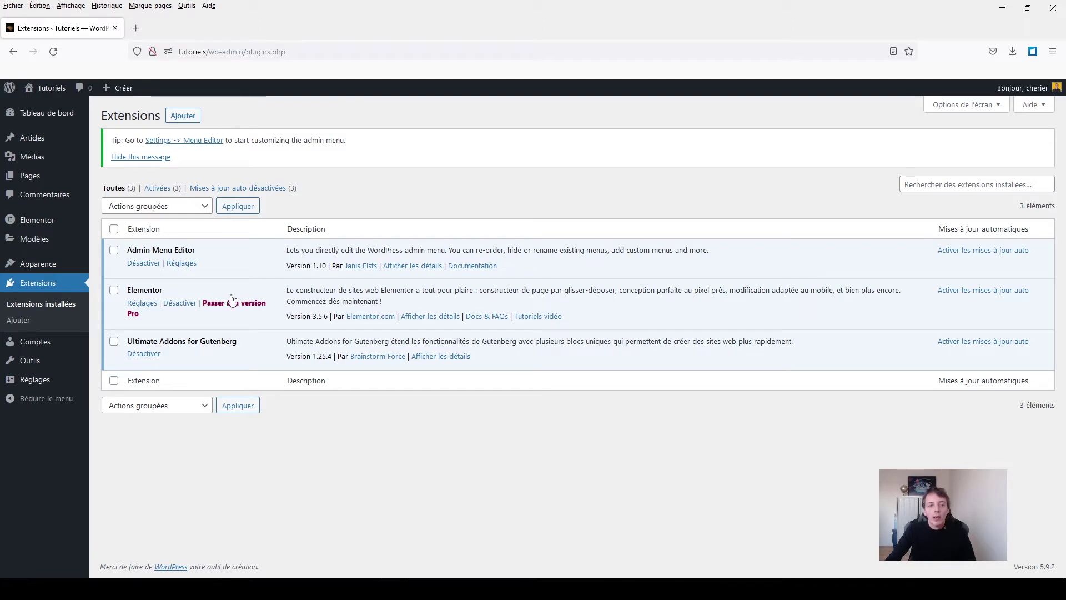
pyautogui.click(188, 263)
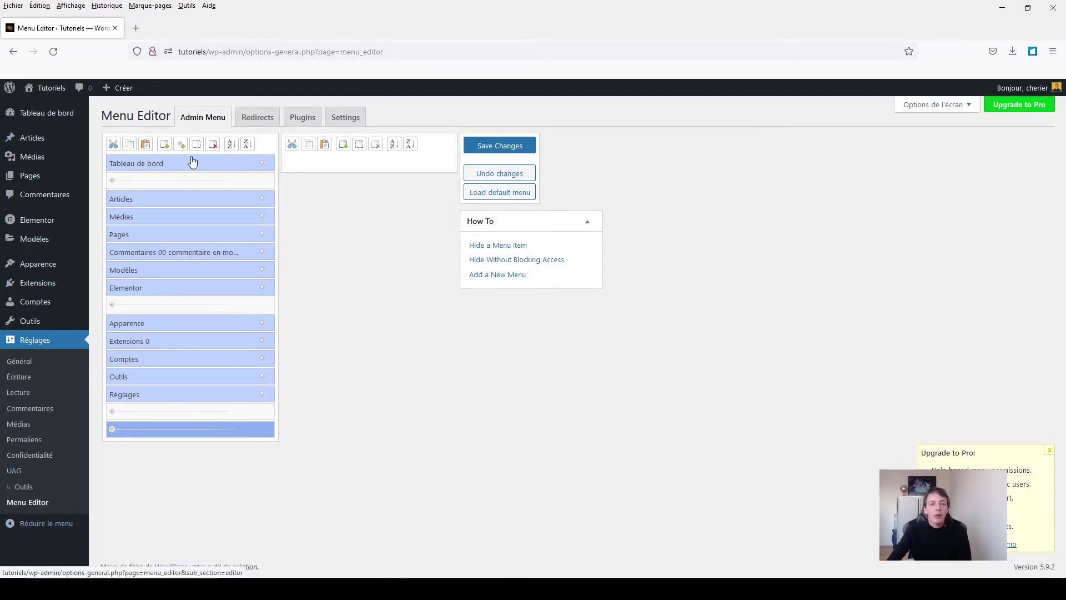
# Show the submenu items of Articles and Médias in the menu editor
pyautogui.click(156, 198)
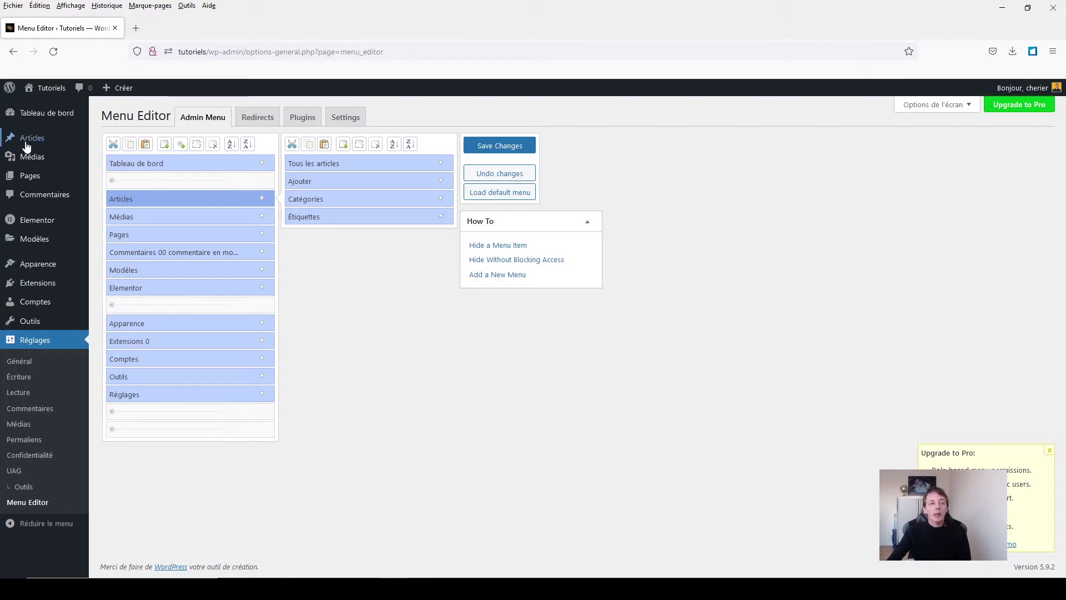
pyautogui.moveTo(27, 142)
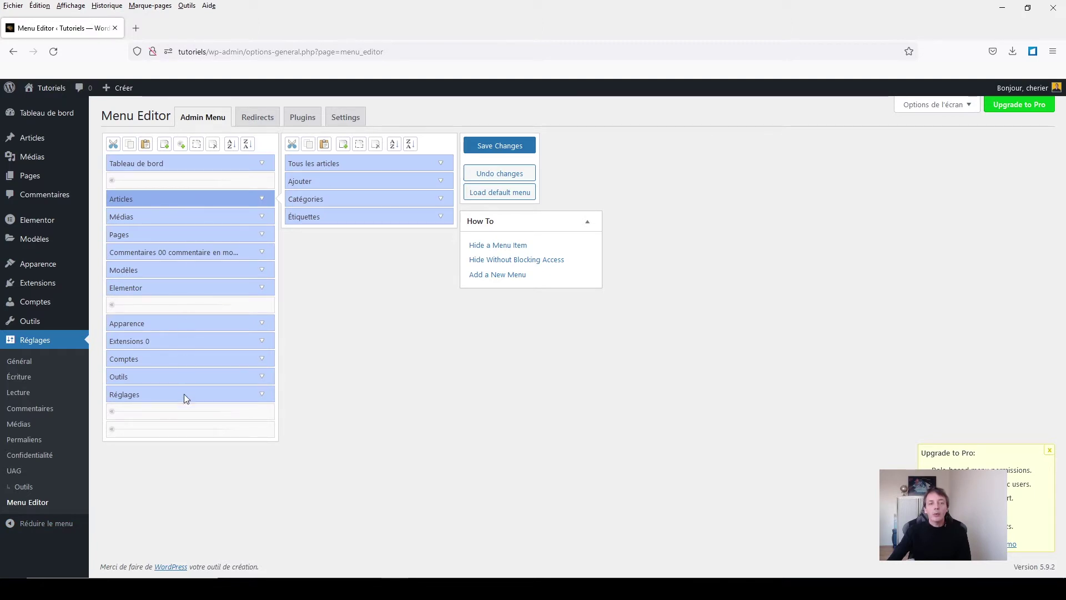
pyautogui.click(195, 214)
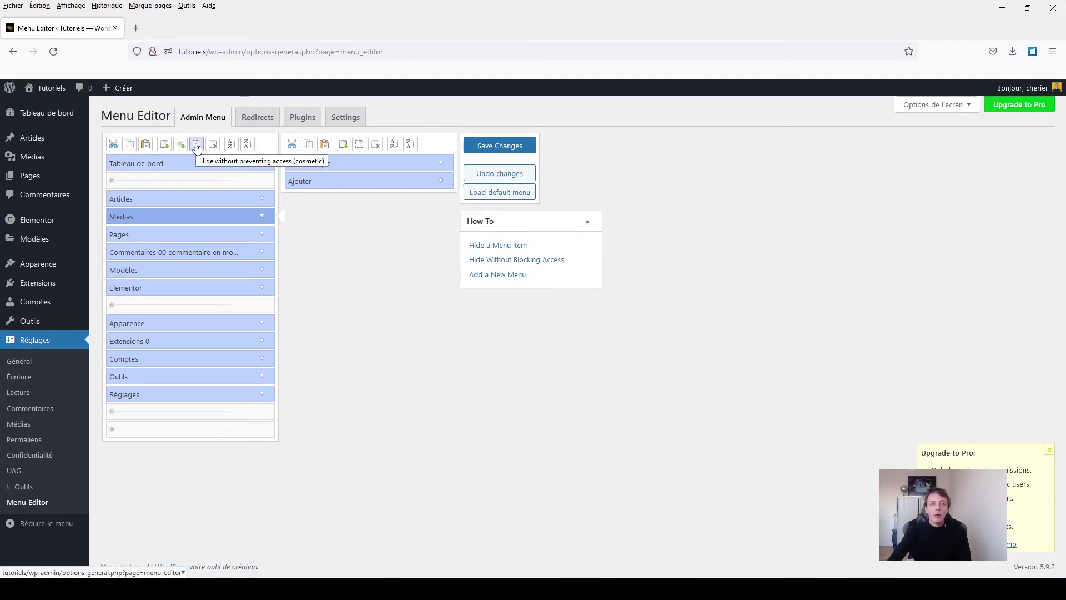
# Try sorting the top-level admin menu in ascending alphabetical order, and undo all changes of the editing session
pyautogui.click(231, 145)
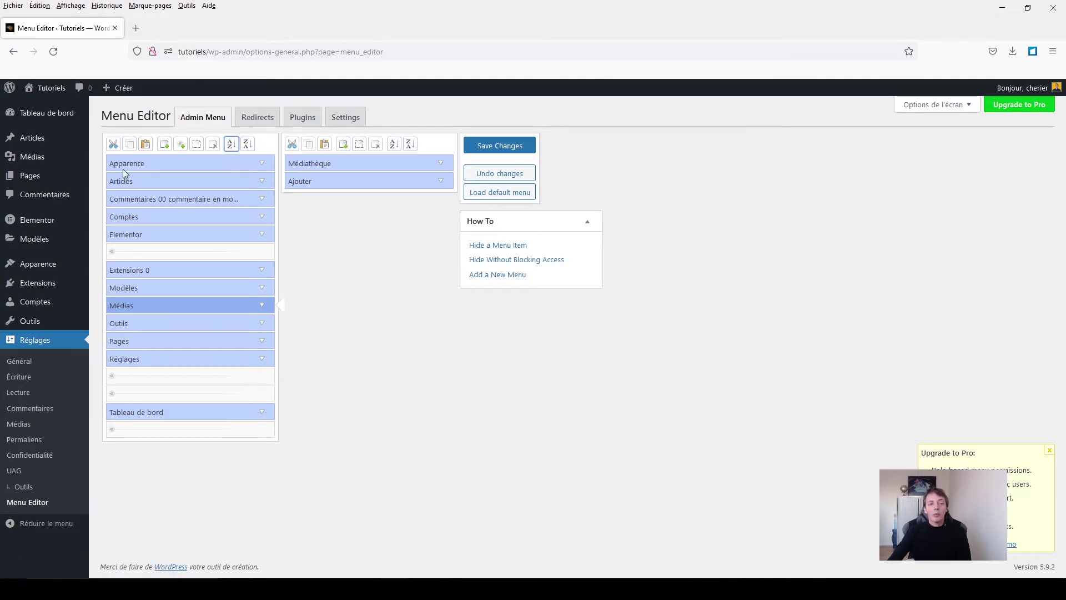
pyautogui.click(524, 175)
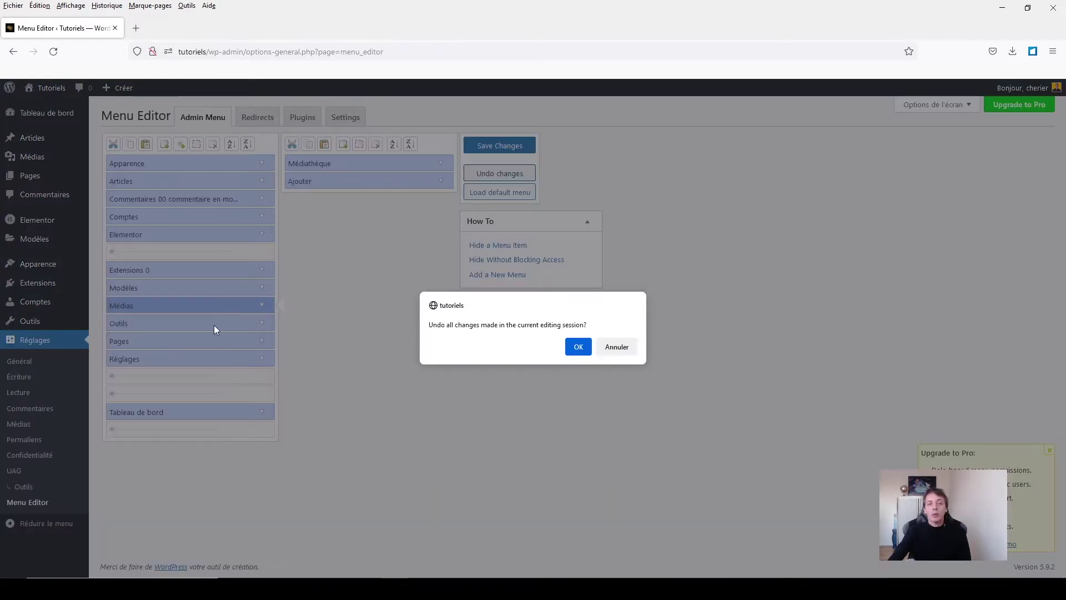
pyautogui.click(578, 346)
# Hide Elementor's "Passer à la version Pro" submenu item without preventing access
pyautogui.click(186, 161)
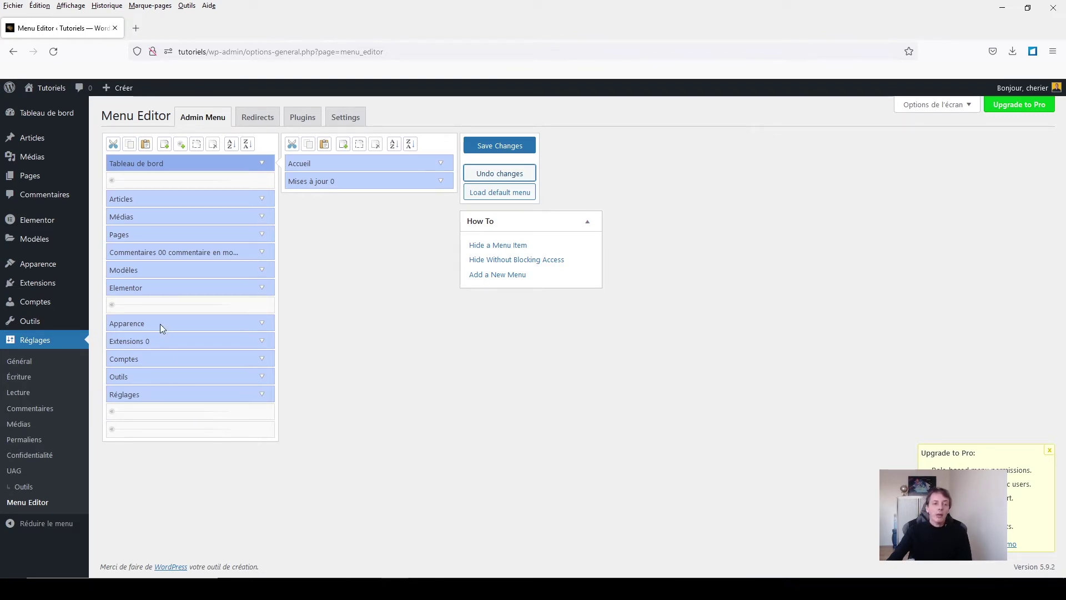
pyautogui.moveTo(47, 230)
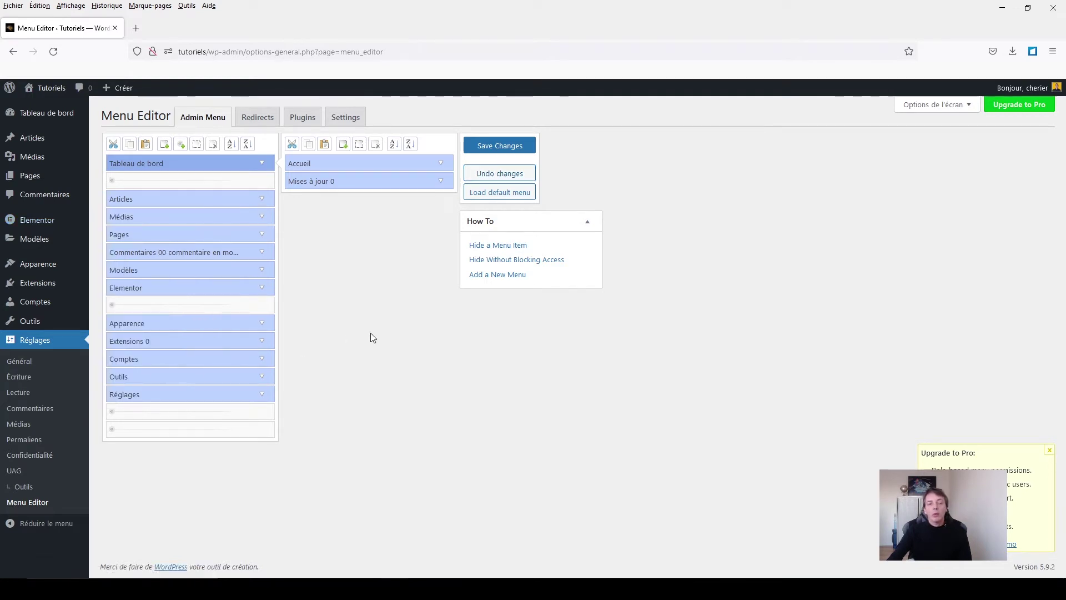
pyautogui.click(140, 288)
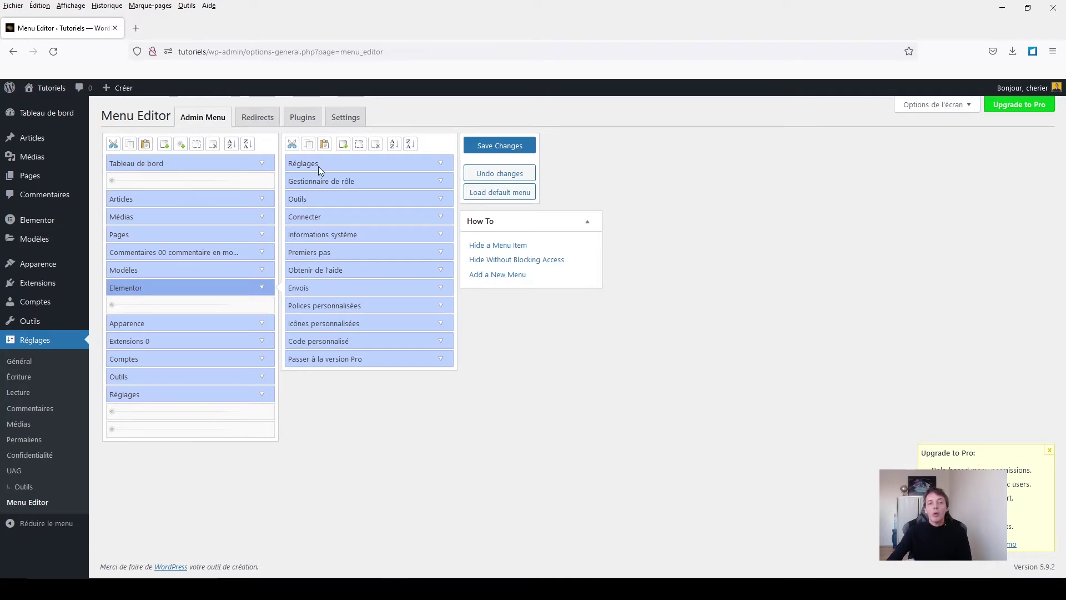
pyautogui.click(359, 358)
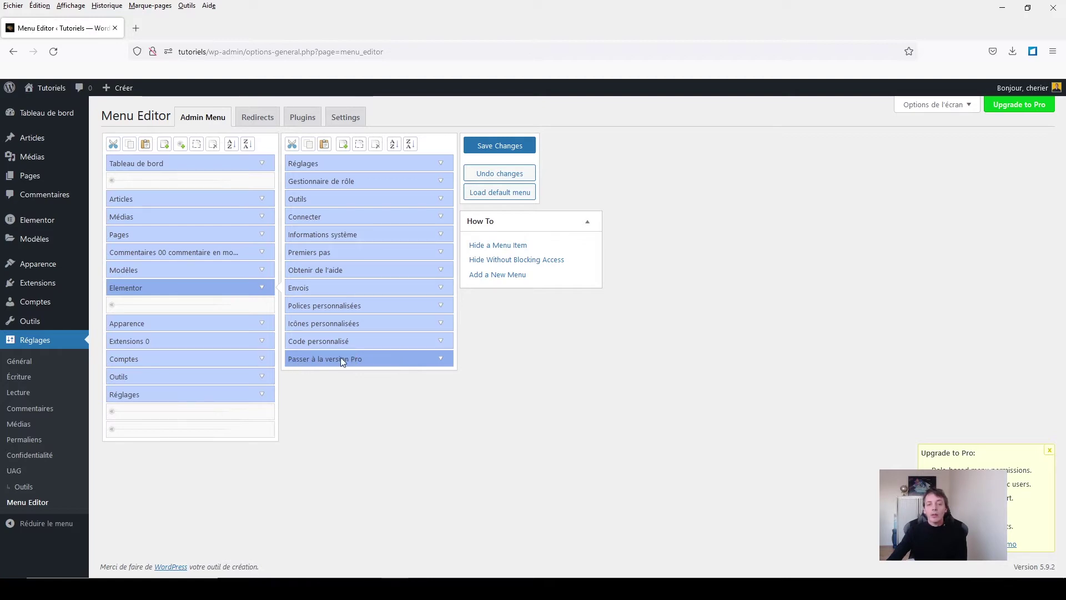
pyautogui.click(359, 143)
# Try to delete the "Passer à la version Pro" item, dismiss the hide options, and save the menu changes
pyautogui.click(376, 144)
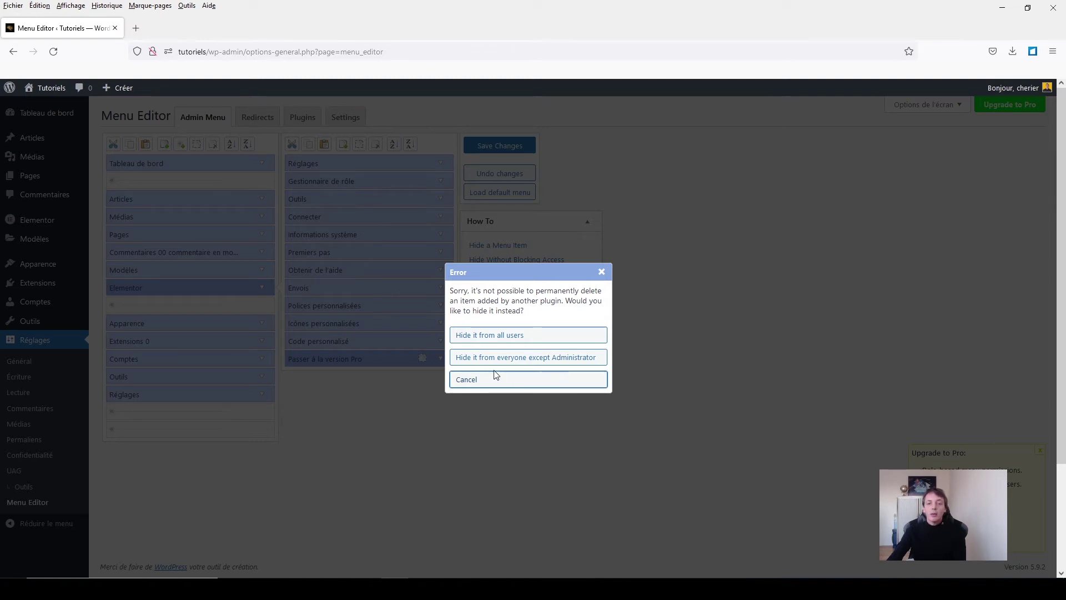
pyautogui.click(602, 274)
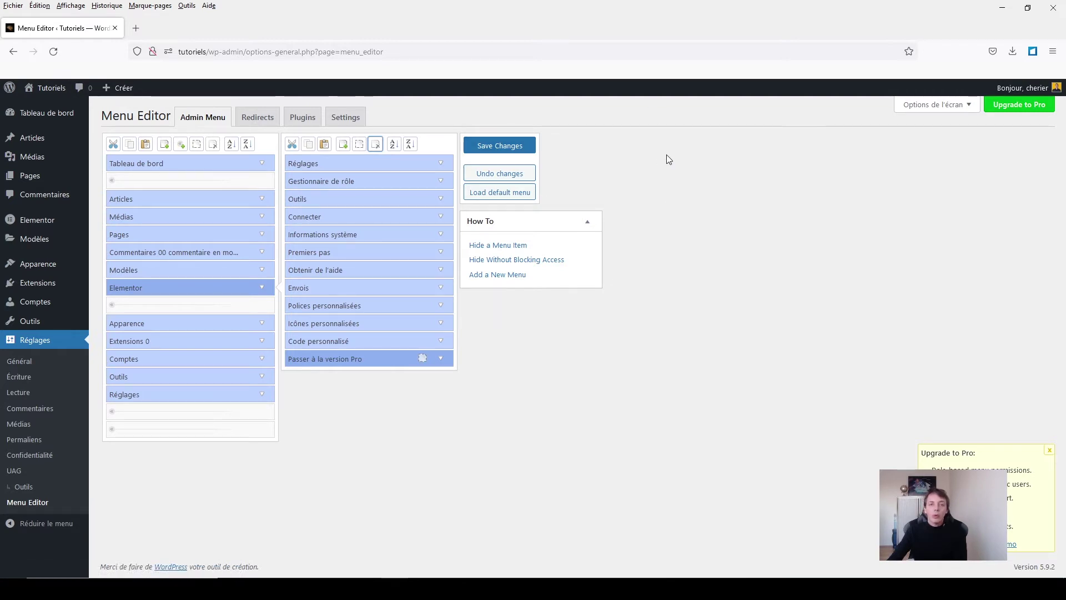
pyautogui.click(516, 148)
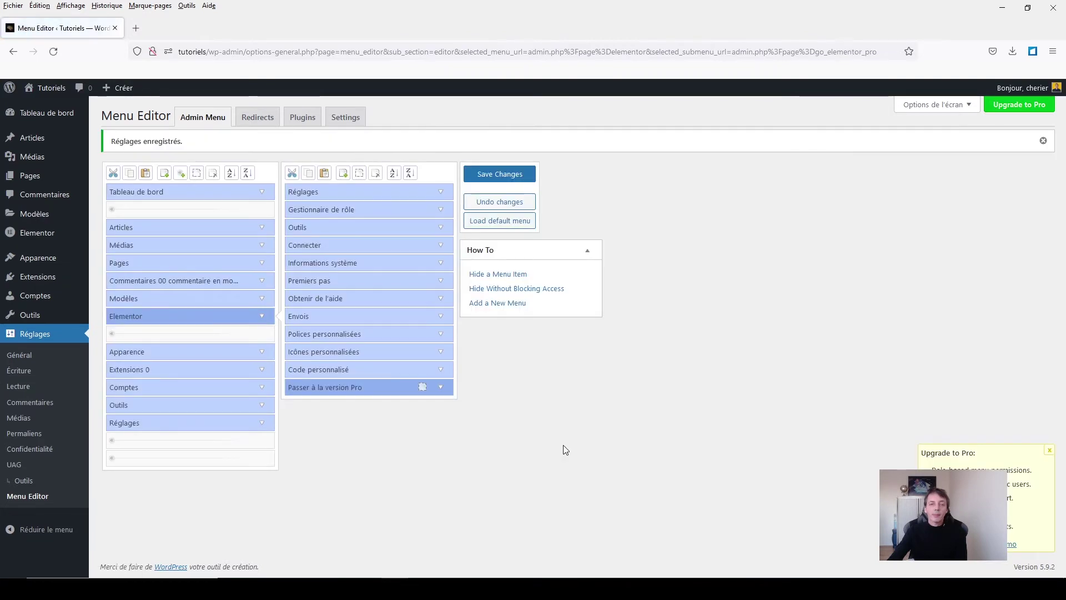
pyautogui.moveTo(46, 234)
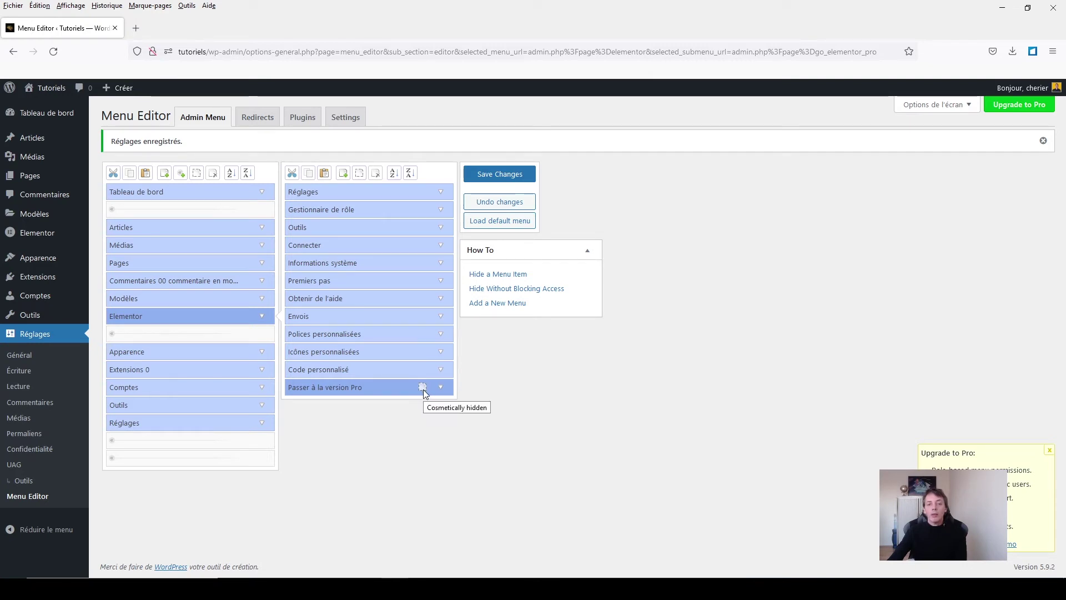
# Unhide Elementor's "Passer à la version Pro" submenu item and save the menu
pyautogui.click(359, 173)
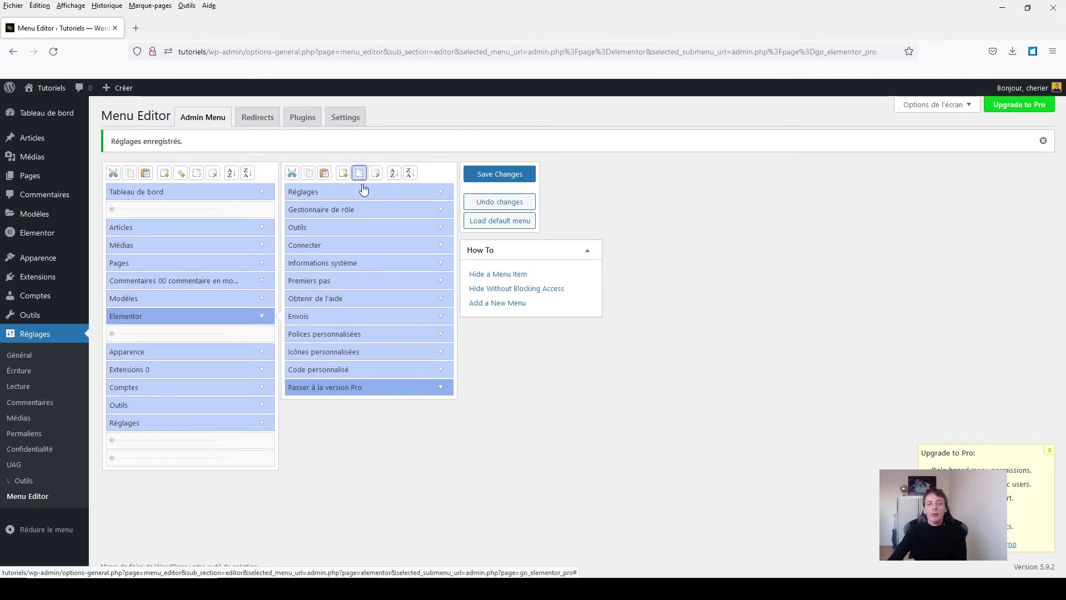
pyautogui.click(510, 174)
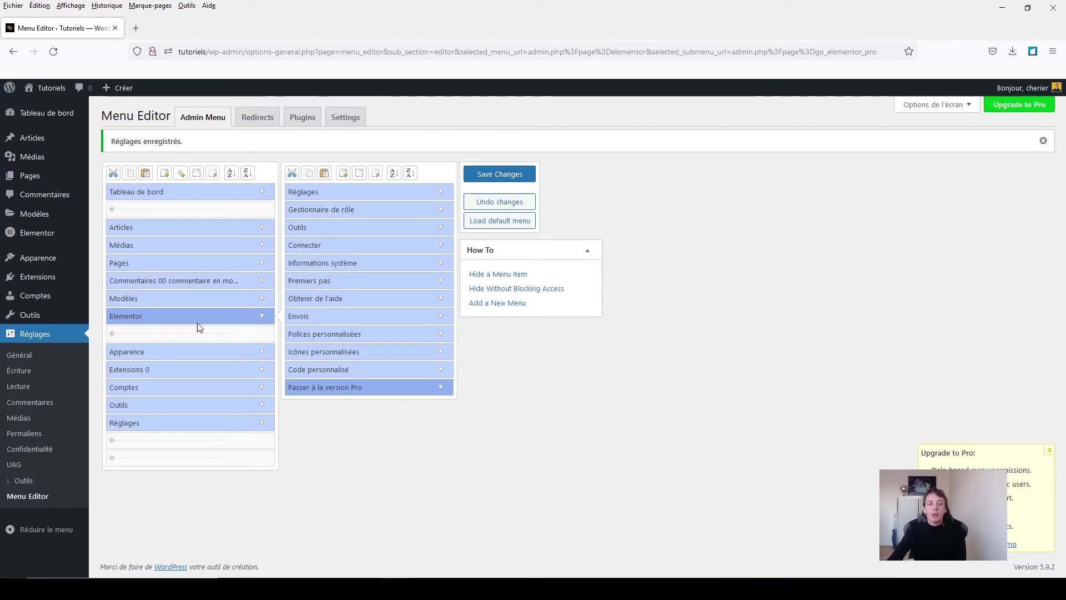
# Hide the whole Elementor menu from all users by way of the delete command, and save the changes
pyautogui.click(214, 174)
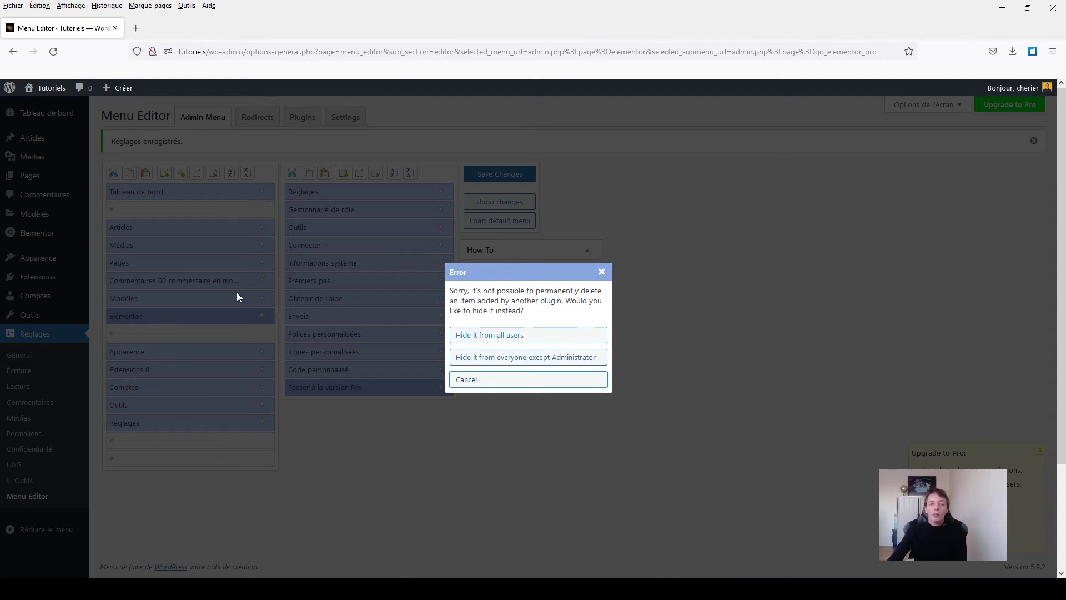
pyautogui.click(483, 335)
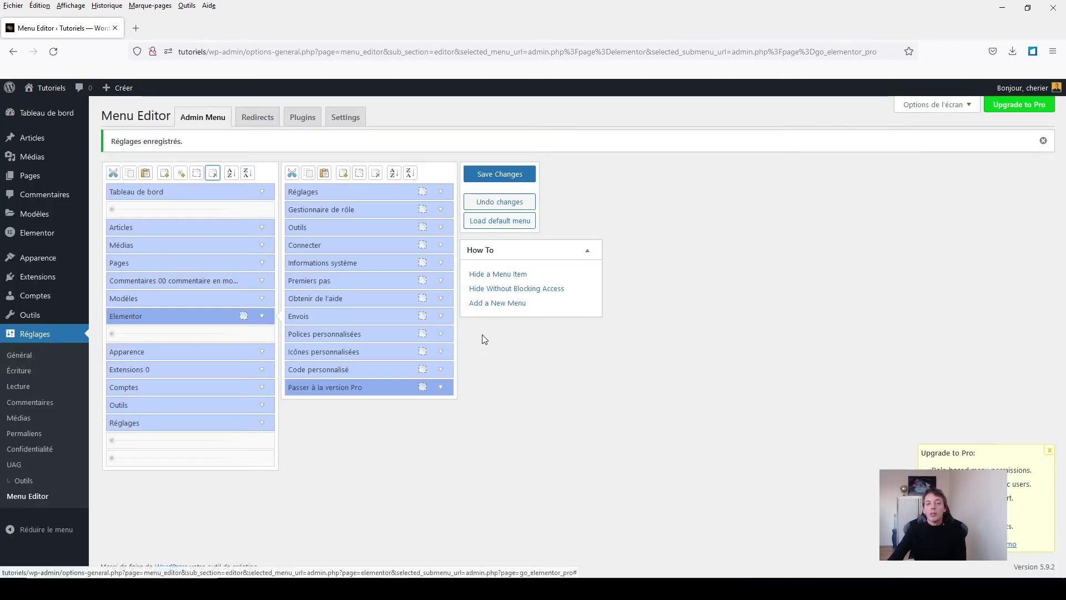
pyautogui.click(509, 175)
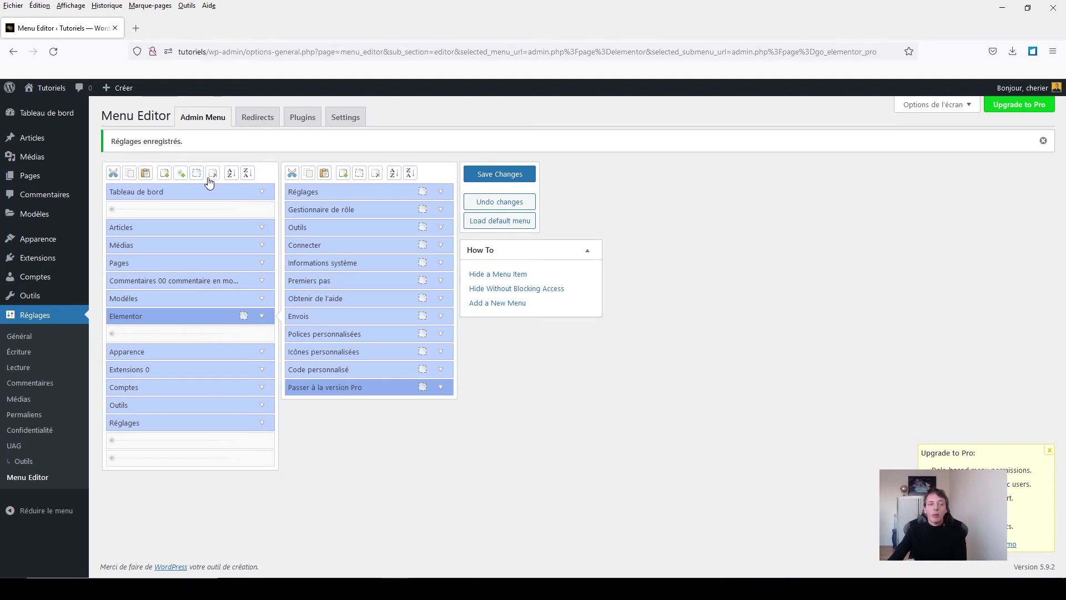
# Add a new custom top-level menu below Elementor and title it "Mon bouton"
pyautogui.click(164, 174)
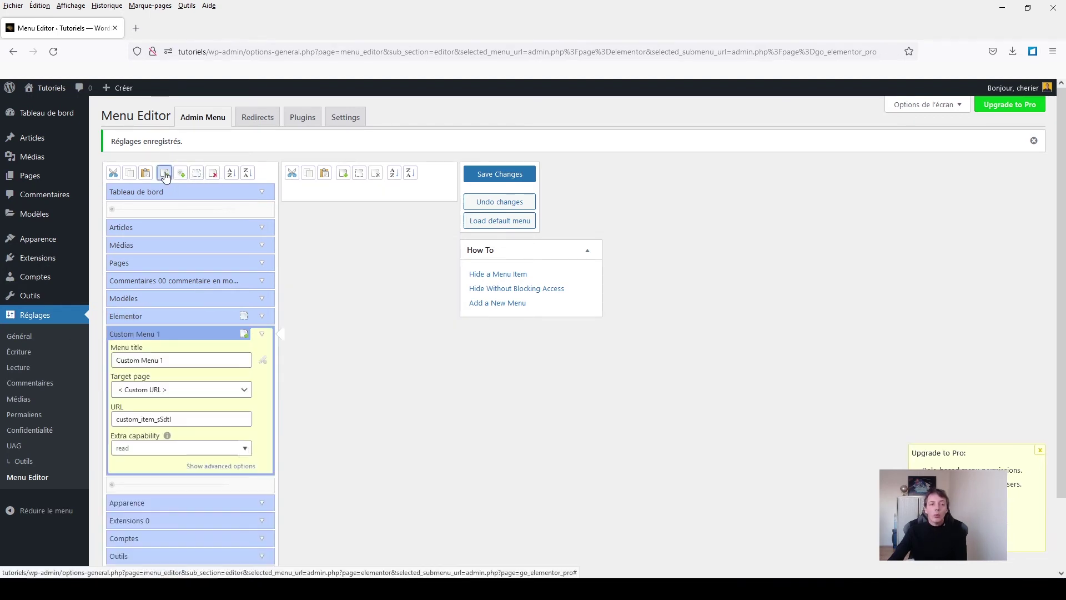
pyautogui.tripleClick(178, 360)
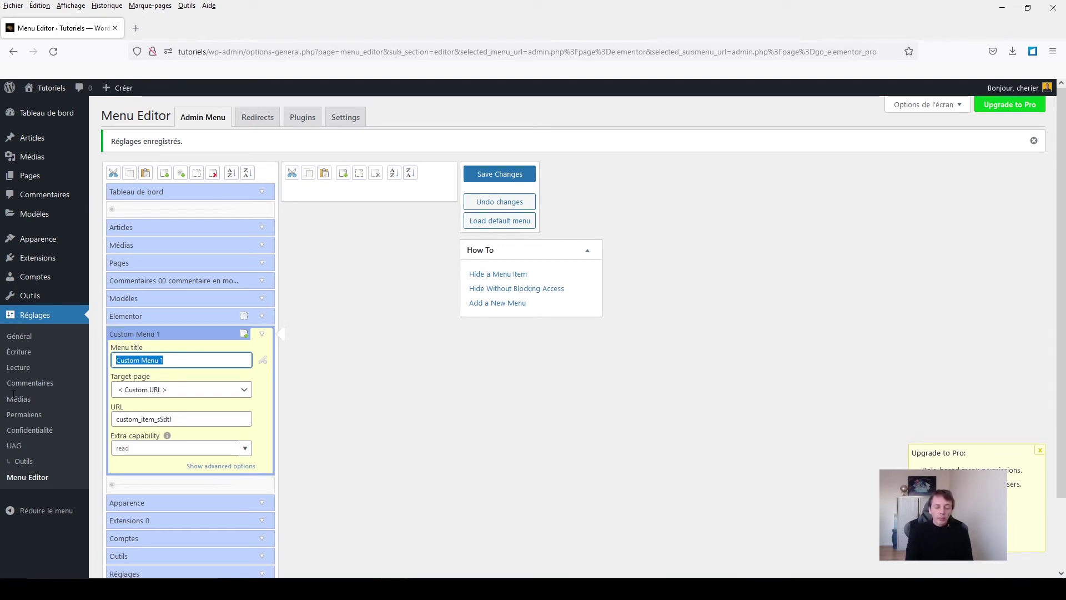
pyautogui.write('mes')
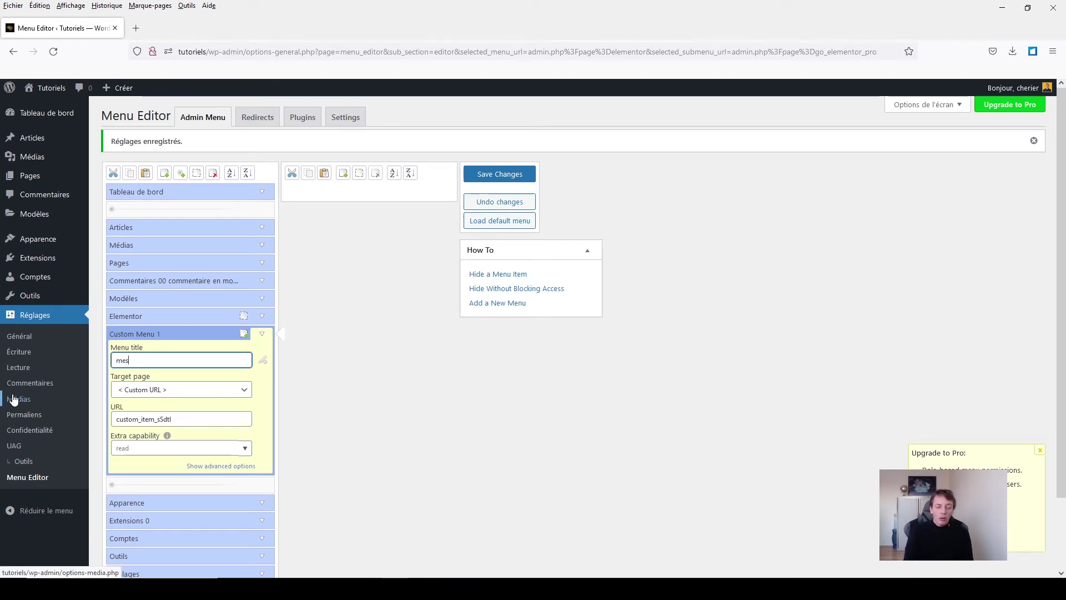
pyautogui.write(' trcus')
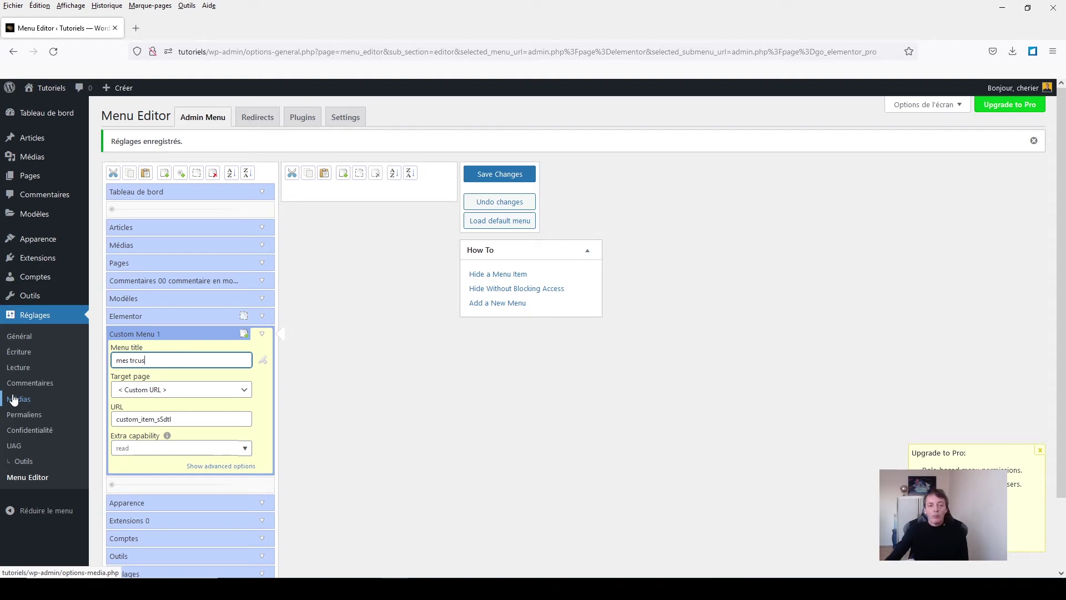
pyautogui.press('BackSpace')
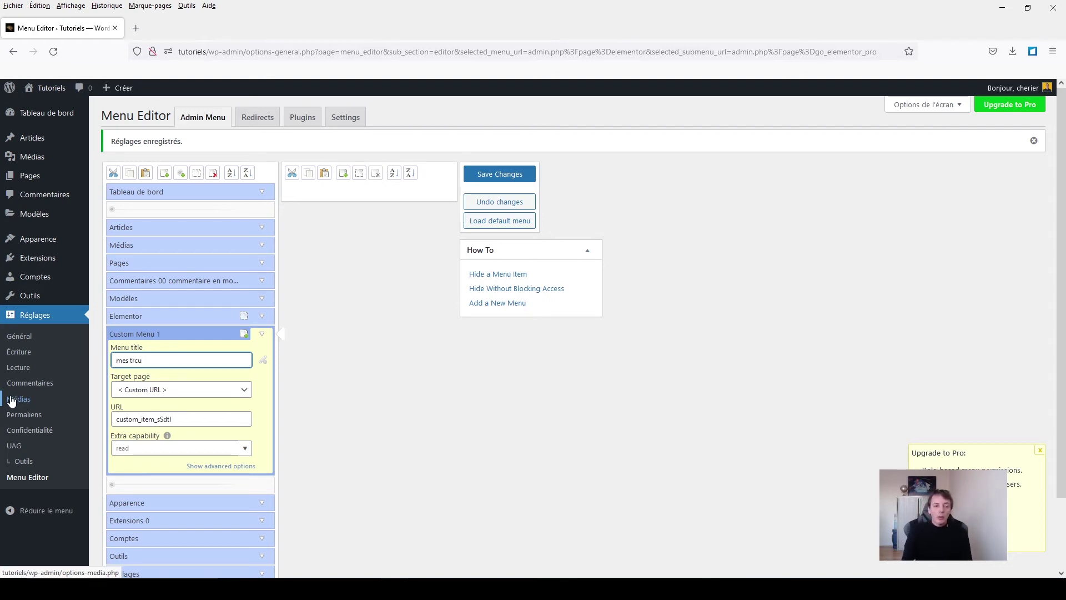
pyautogui.press('BackSpace')
pyautogui.press('BackSpace')
pyautogui.press('BackSpace')
pyautogui.press('BackSpace')
pyautogui.press('BackSpace')
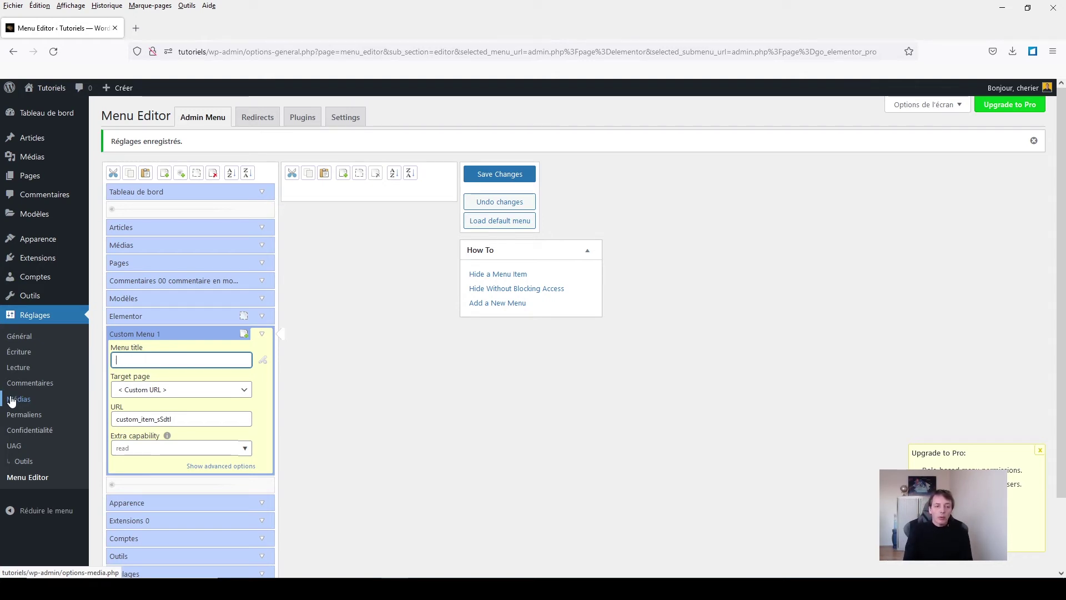
pyautogui.write('Mon bo')
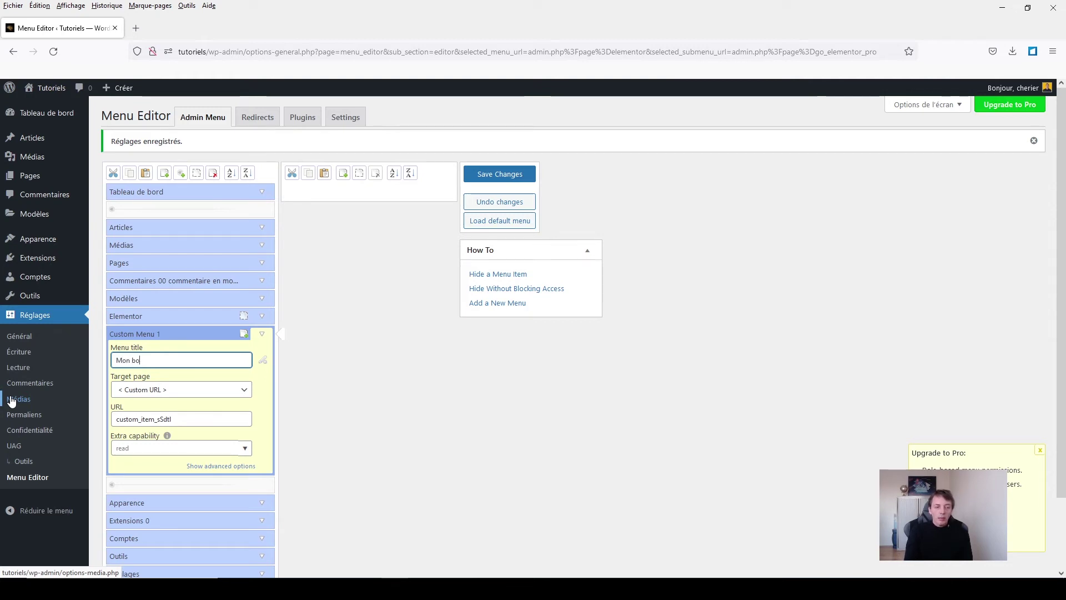
pyautogui.write('tton')
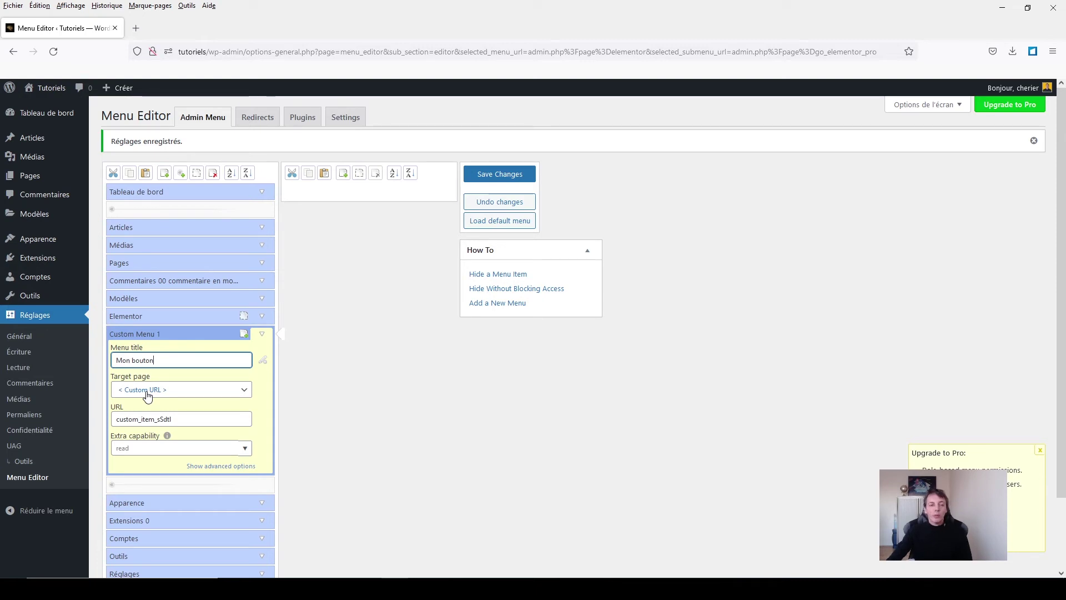
# Set the target page of "Mon bouton" to < None > and look through the other available target pages
pyautogui.click(146, 392)
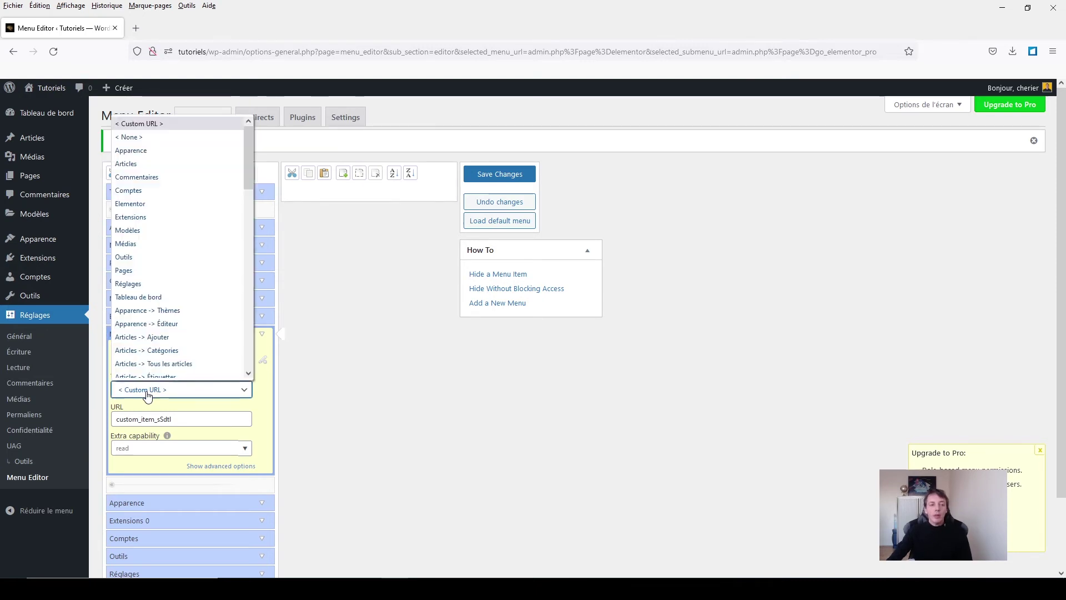
pyautogui.click(133, 133)
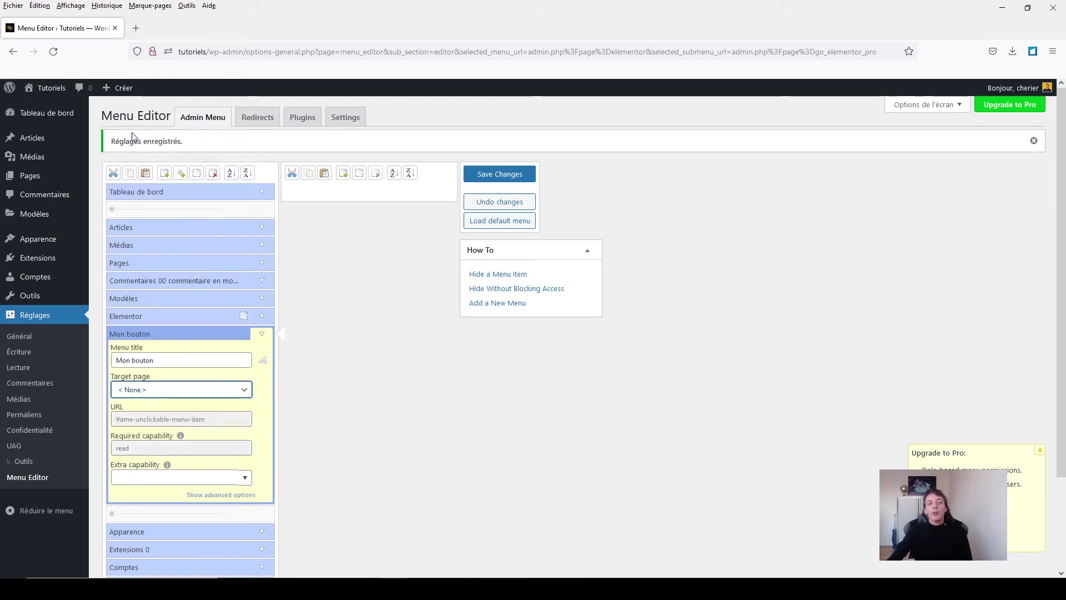
pyautogui.click(246, 390)
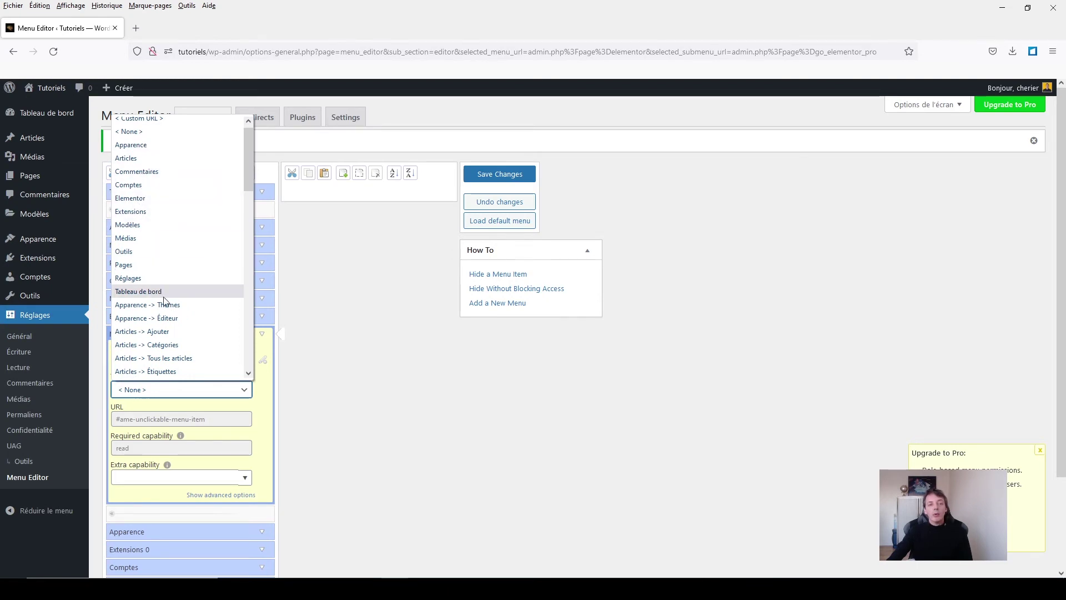
pyautogui.scroll(-15, 161, 334)
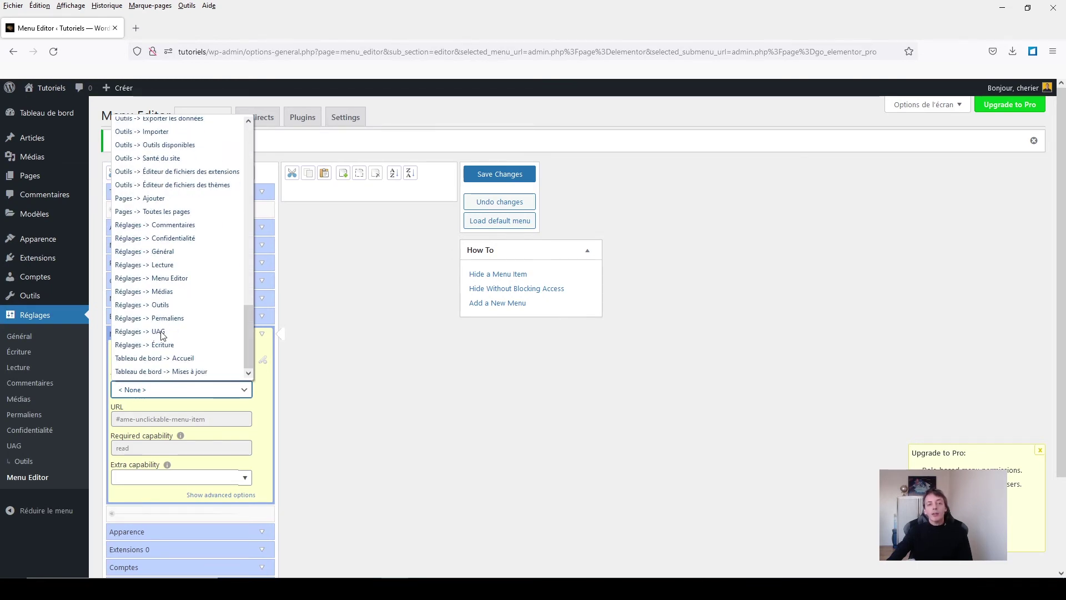
pyautogui.scroll(5, 162, 334)
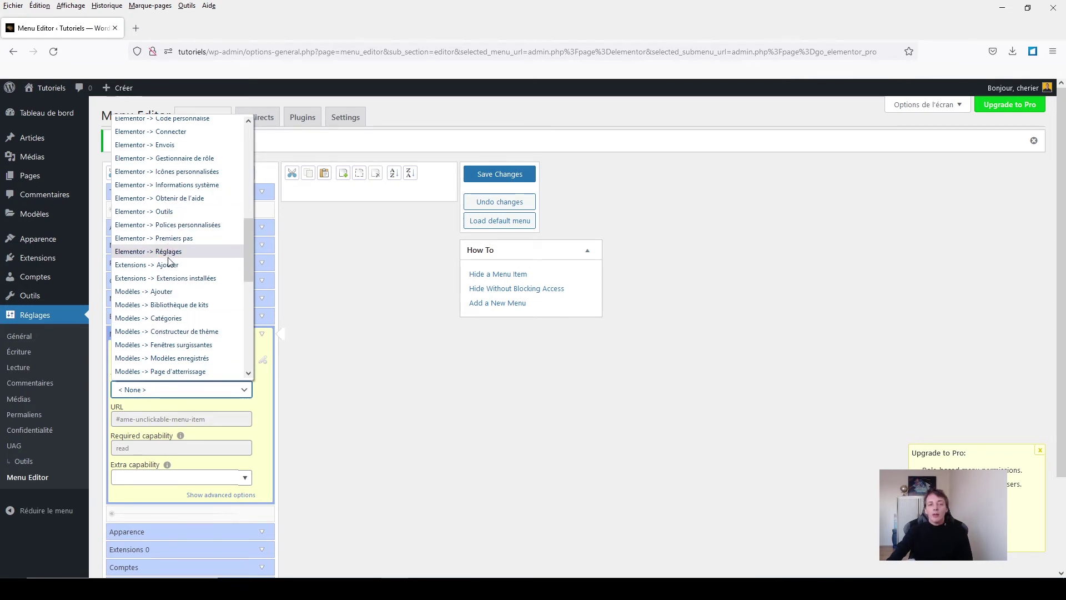
pyautogui.scroll(8, 203, 270)
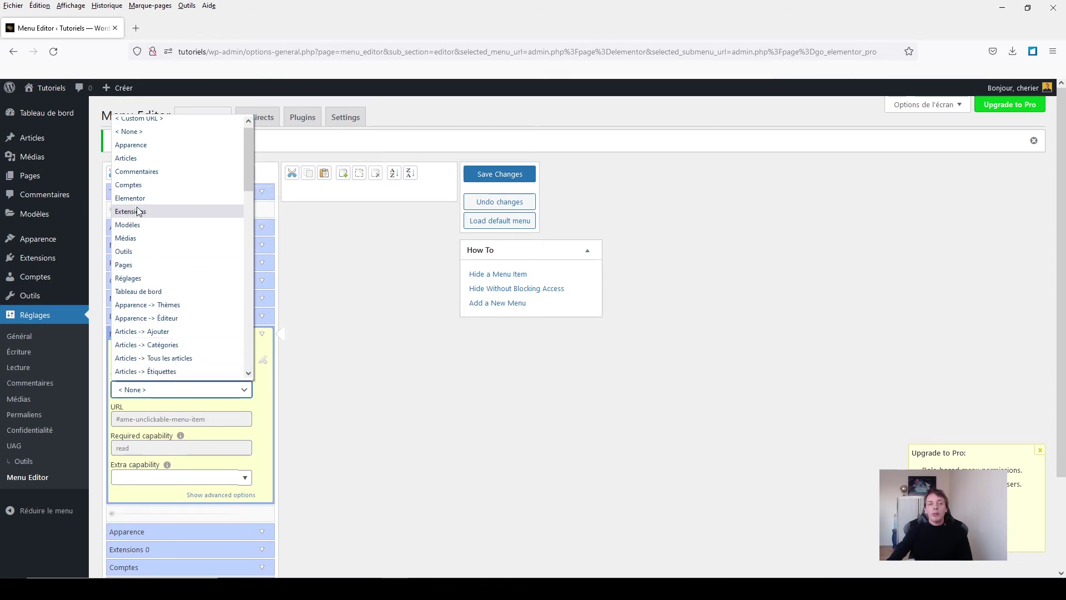
pyautogui.click(355, 401)
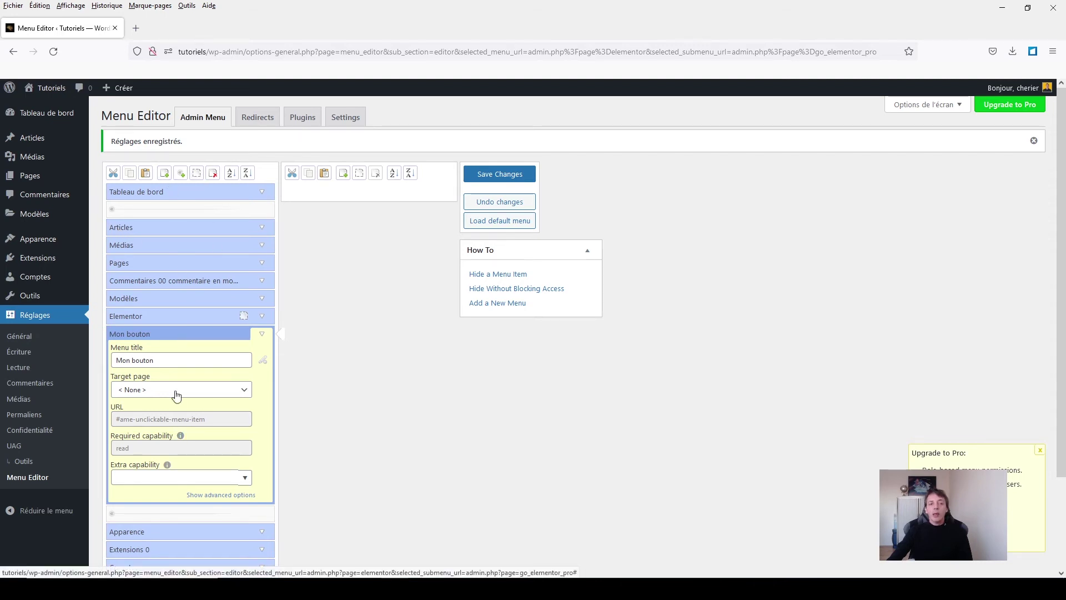
# Try to save "Mon bouton" with Articles as its target page, and dismiss the alert
pyautogui.click(154, 391)
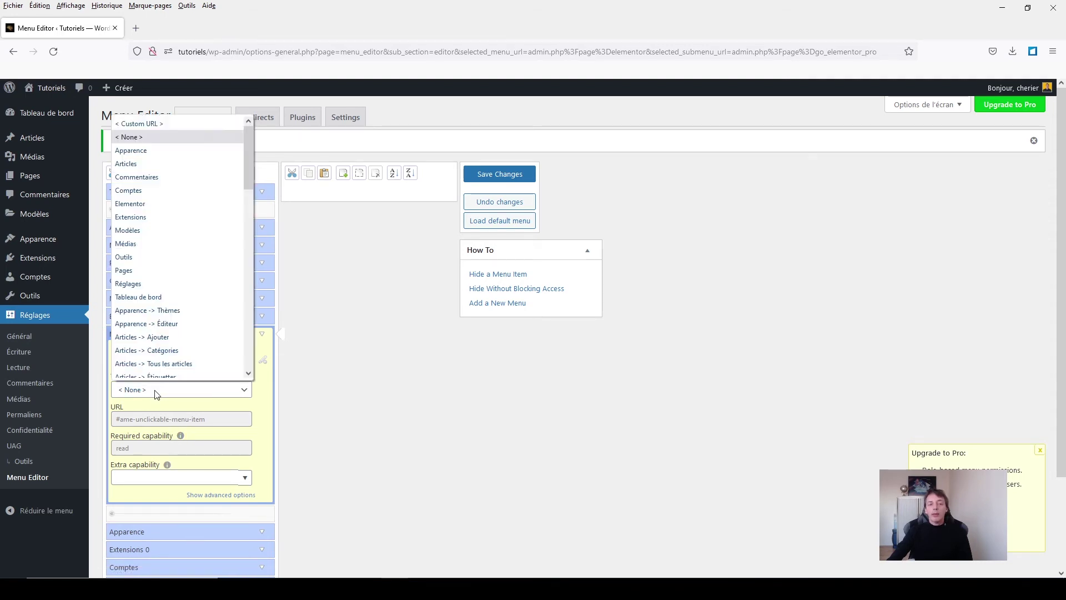
pyautogui.click(138, 161)
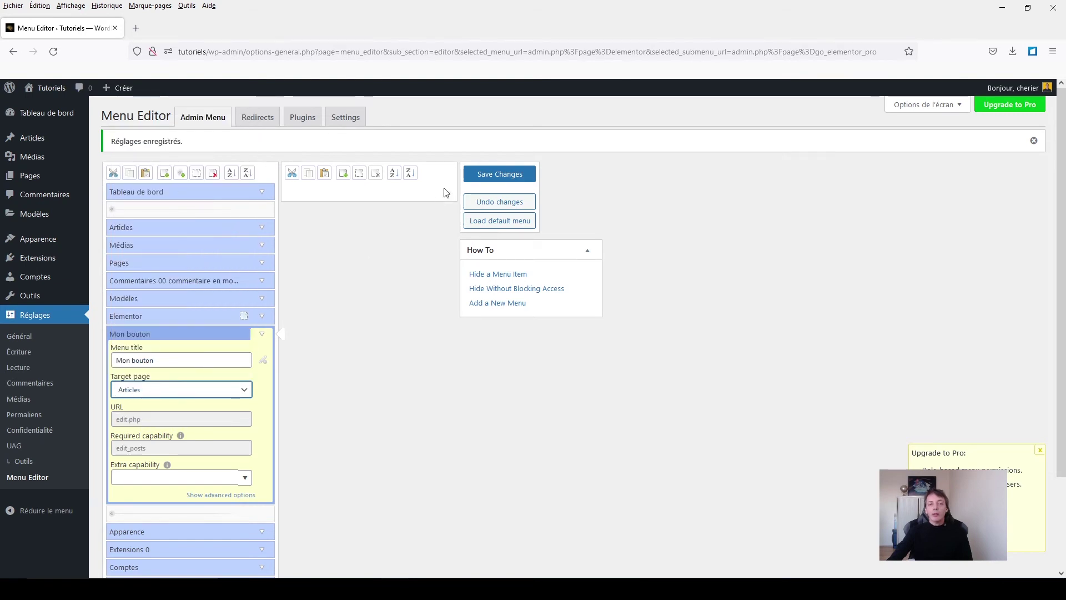
pyautogui.click(475, 175)
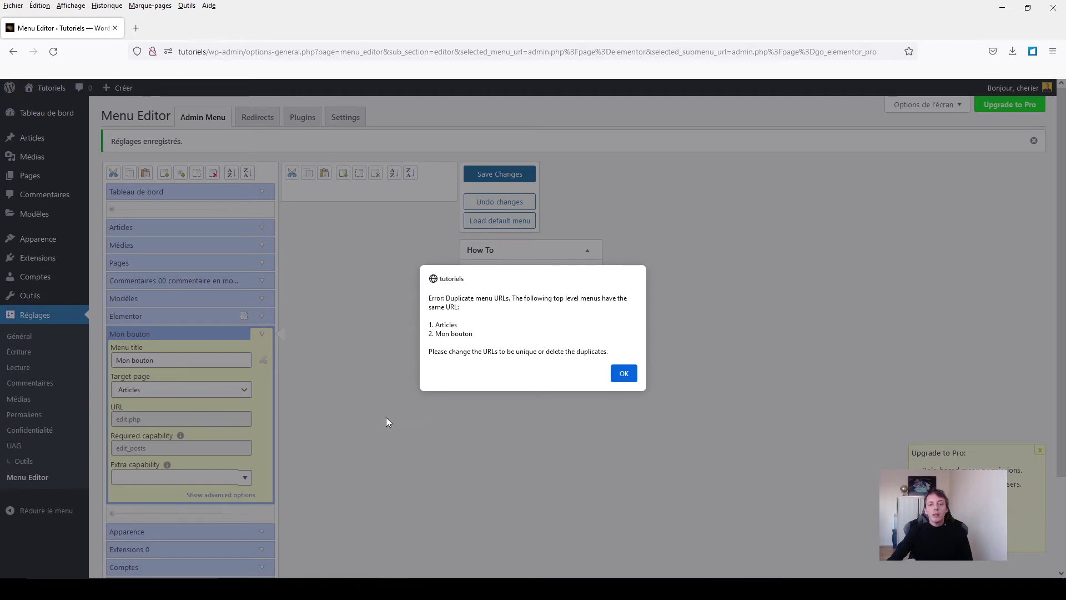
pyautogui.click(624, 373)
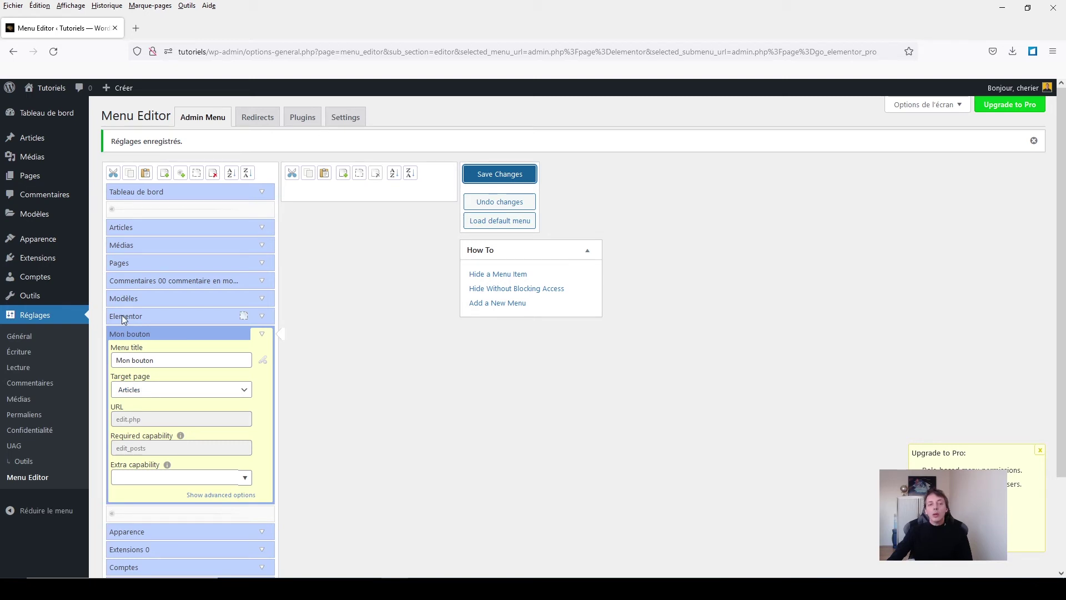
# Set the target page of "Mon bouton" back to < None >, collapse its settings, and save the menu
pyautogui.click(172, 392)
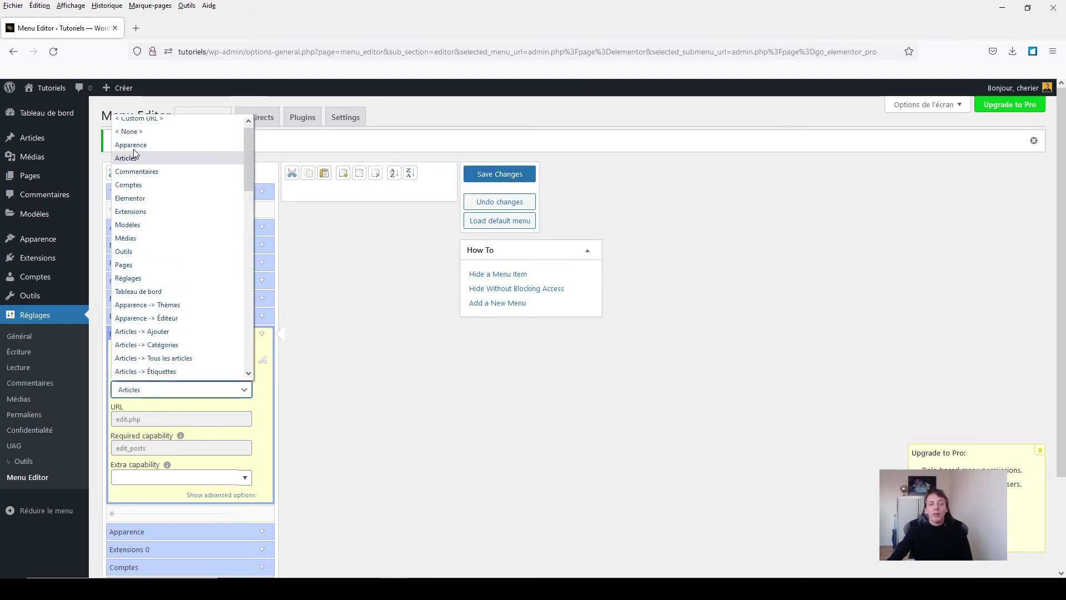
pyautogui.click(131, 132)
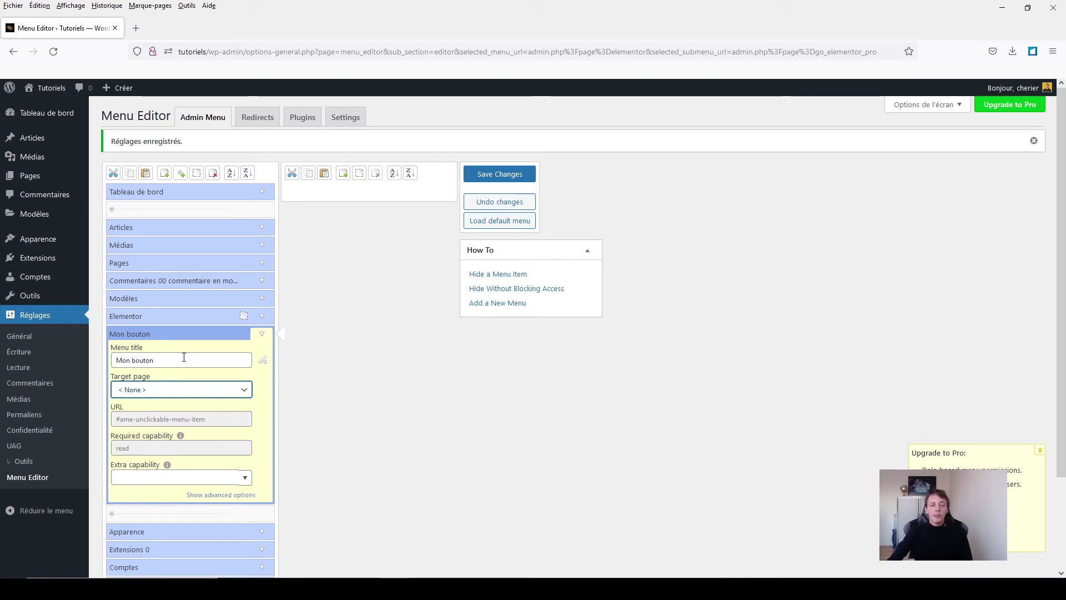
pyautogui.moveTo(183, 359); pyautogui.dragTo(106, 363)
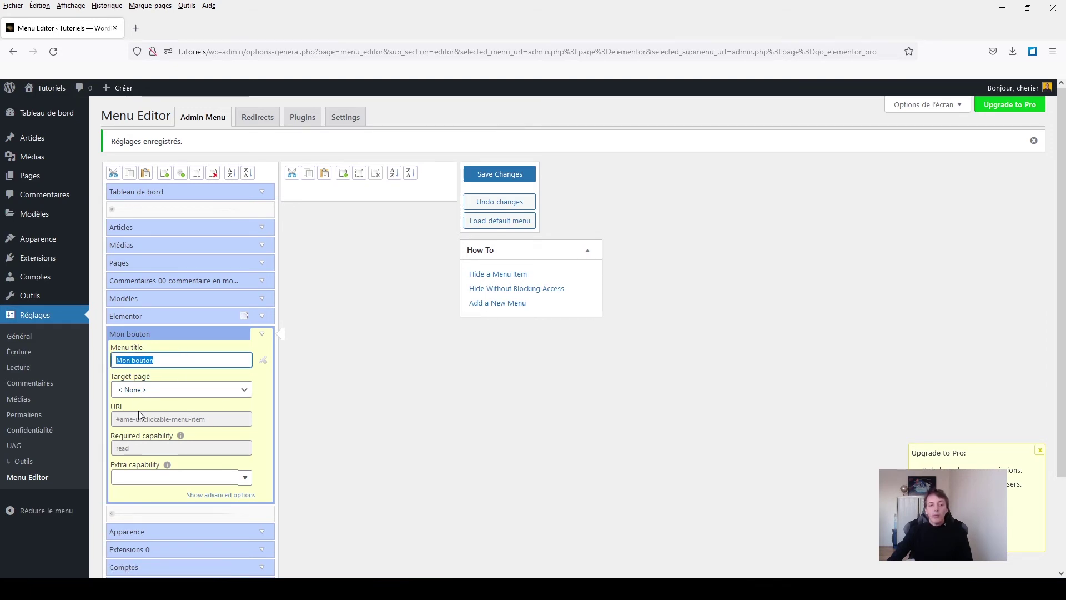
pyautogui.click(262, 335)
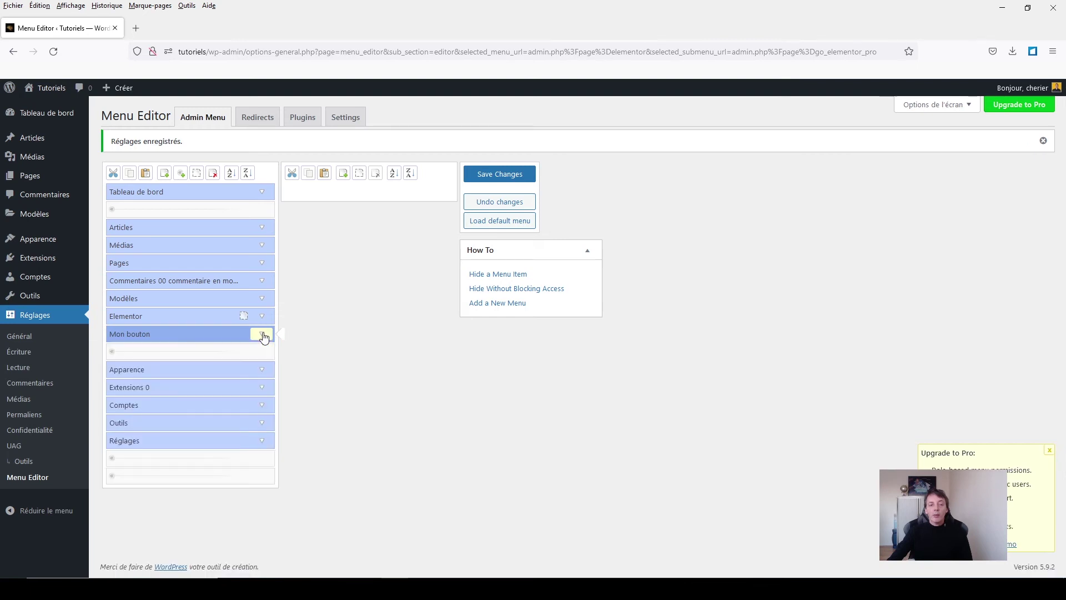
pyautogui.click(478, 176)
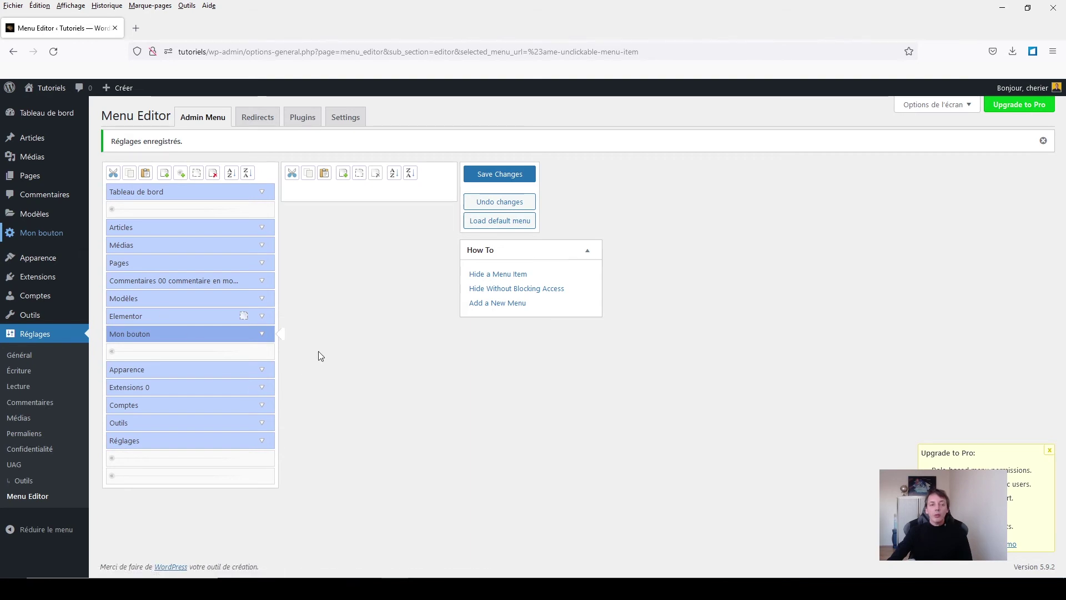
# Move Elementor's Envois, Réglages and Outils submenu items into the "Mon bouton" menu, and save the changes
pyautogui.click(262, 317)
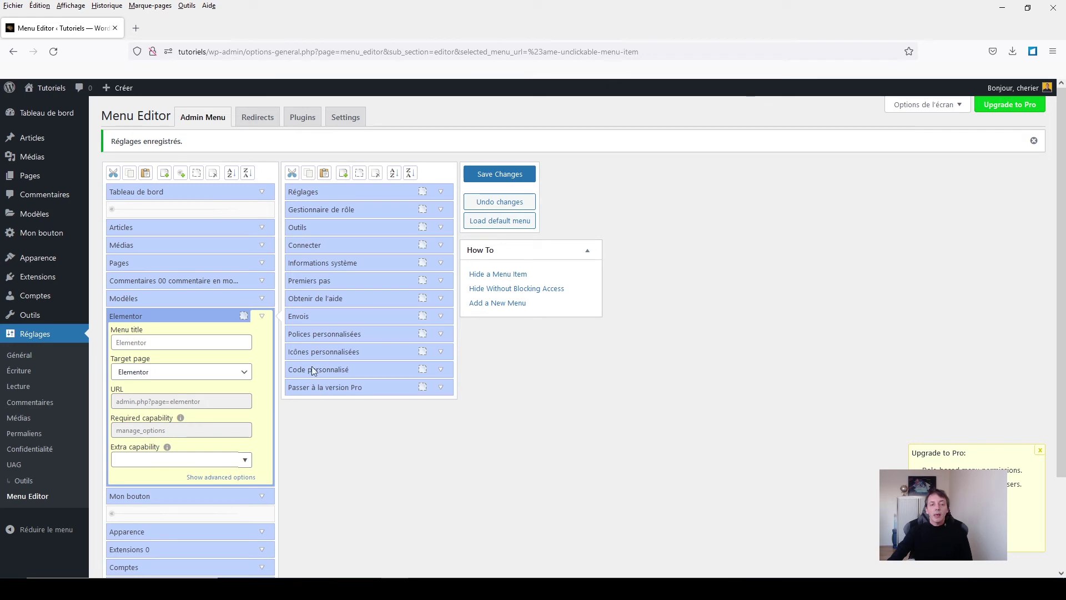
pyautogui.click(262, 316)
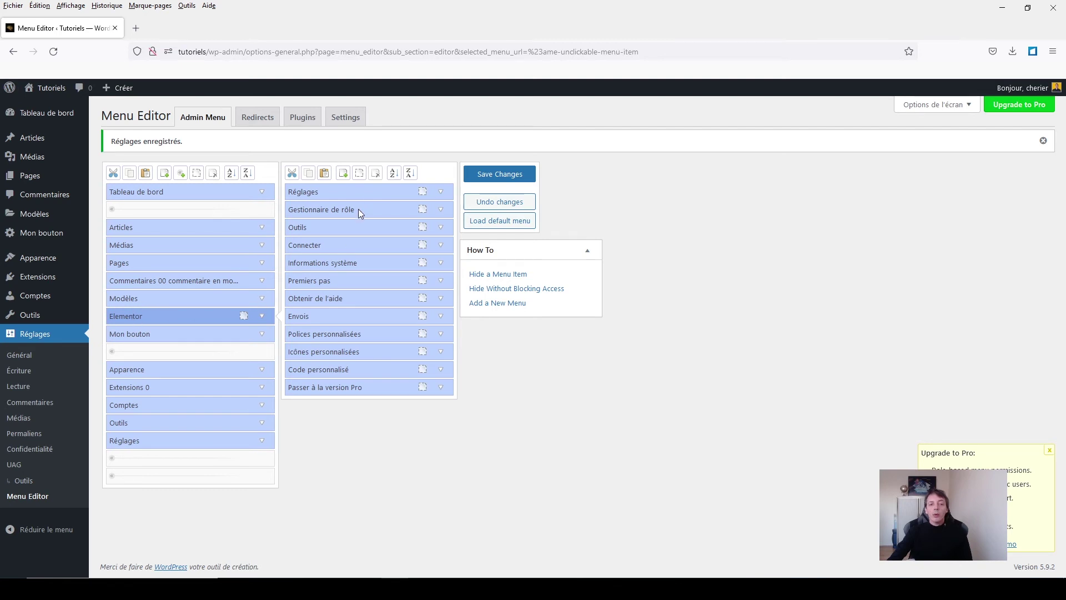
pyautogui.moveTo(344, 315)
pyautogui.mouseDown()
pyautogui.moveTo(205, 338)
pyautogui.moveTo(159, 335)
pyautogui.moveTo(160, 314)
pyautogui.moveTo(165, 341)
pyautogui.mouseUp()
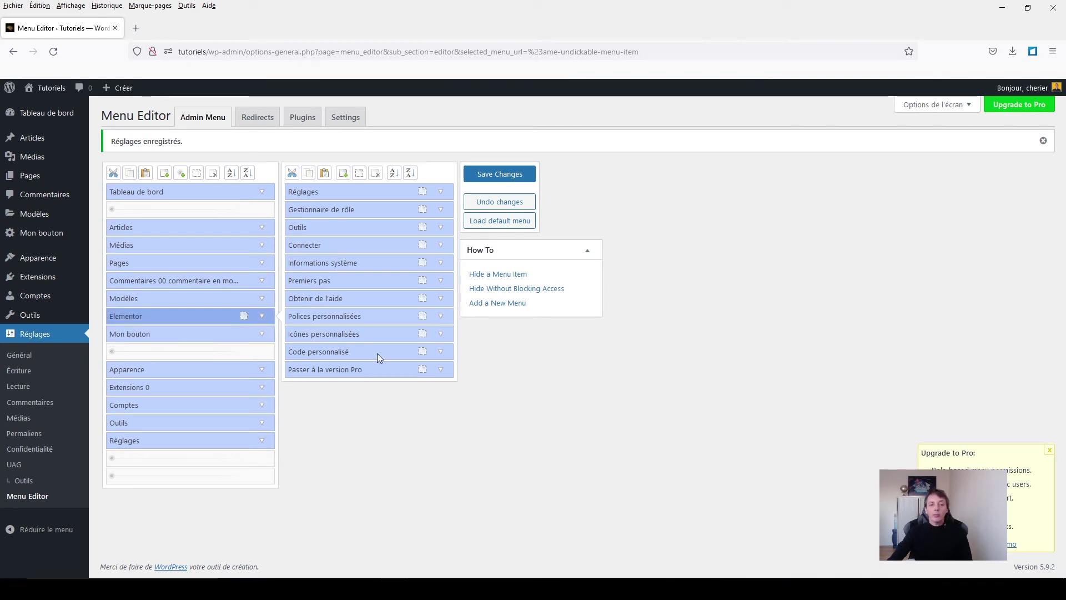
pyautogui.moveTo(338, 188); pyautogui.dragTo(185, 339)
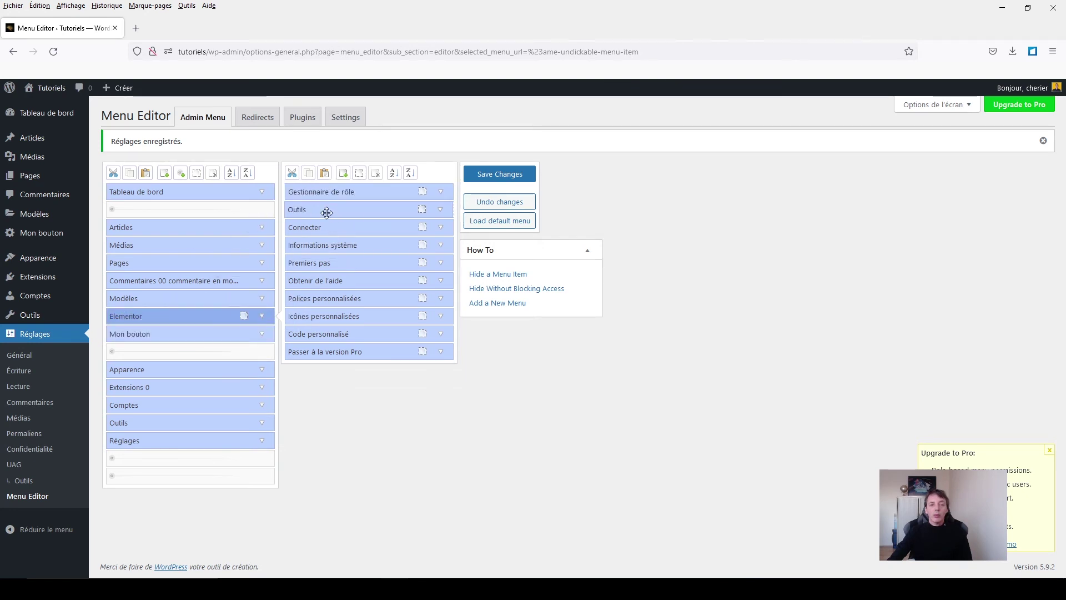
pyautogui.moveTo(325, 212)
pyautogui.mouseDown()
pyautogui.moveTo(166, 313)
pyautogui.moveTo(148, 338)
pyautogui.mouseUp()
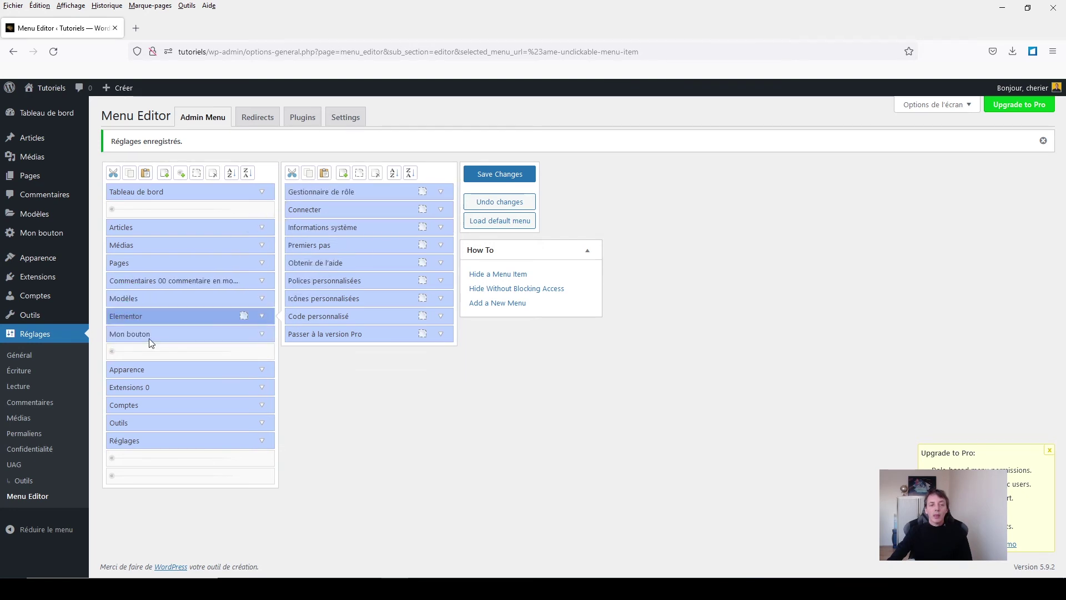
pyautogui.click(238, 335)
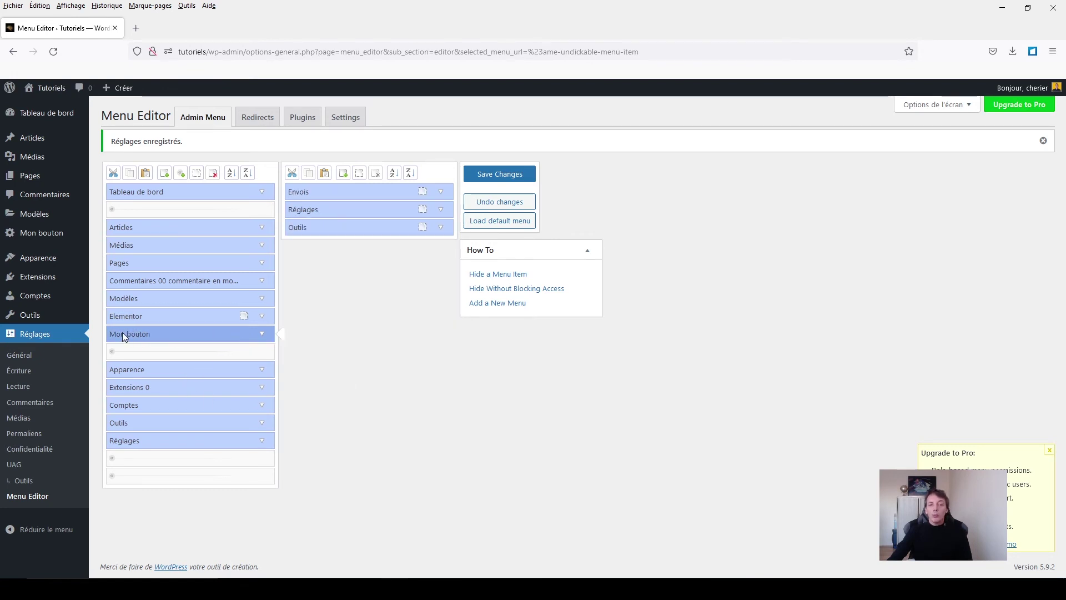
pyautogui.click(492, 177)
# Unhide the Outils, Réglages and Envois items under "Mon bouton", and save the menu changes
pyautogui.click(402, 228)
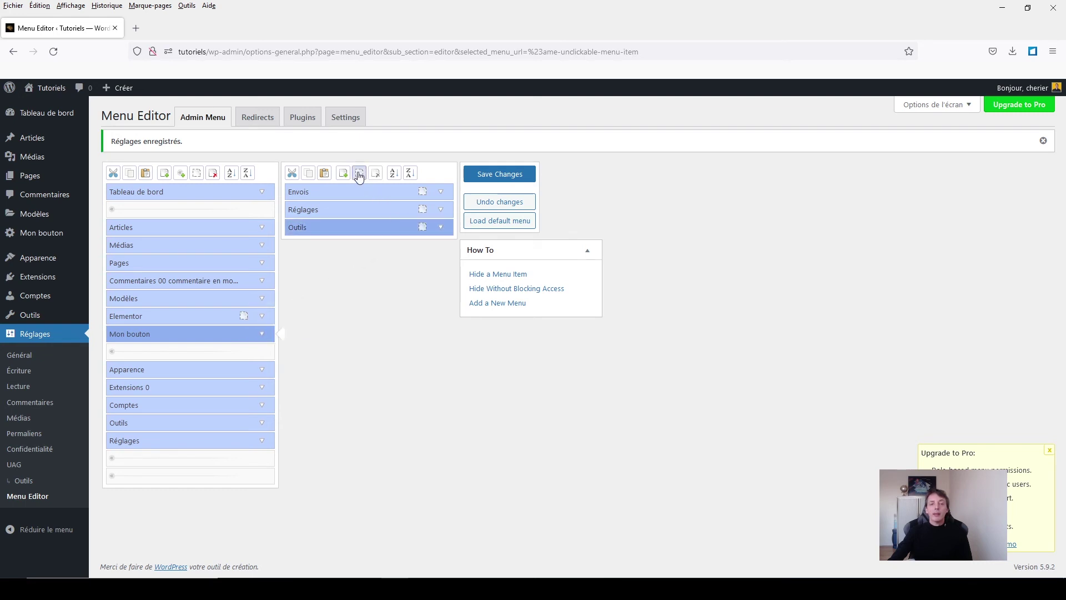
pyautogui.click(360, 175)
pyautogui.click(397, 209)
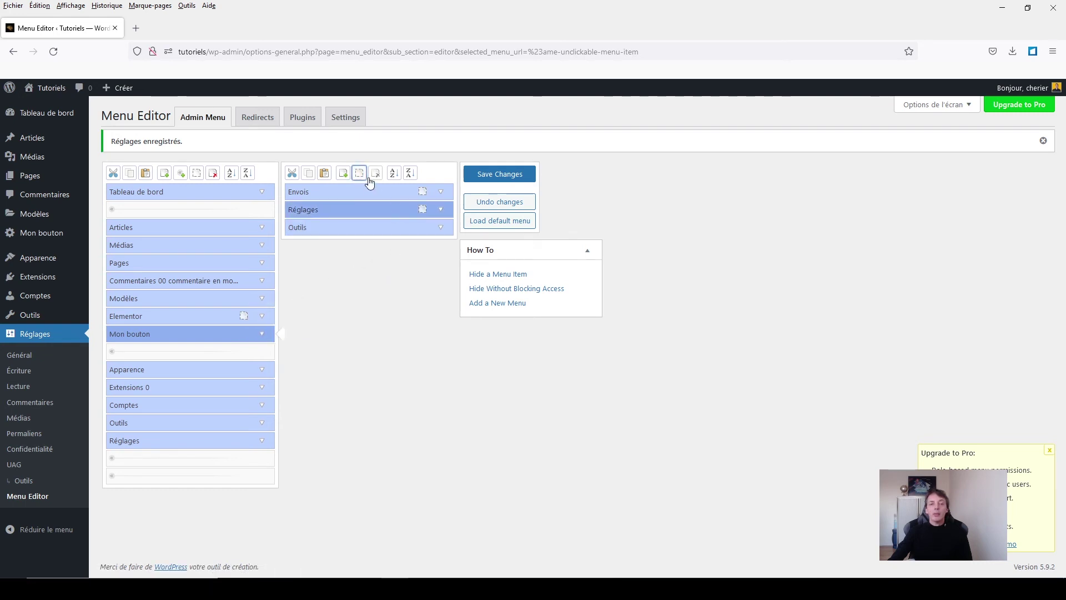
pyautogui.click(361, 174)
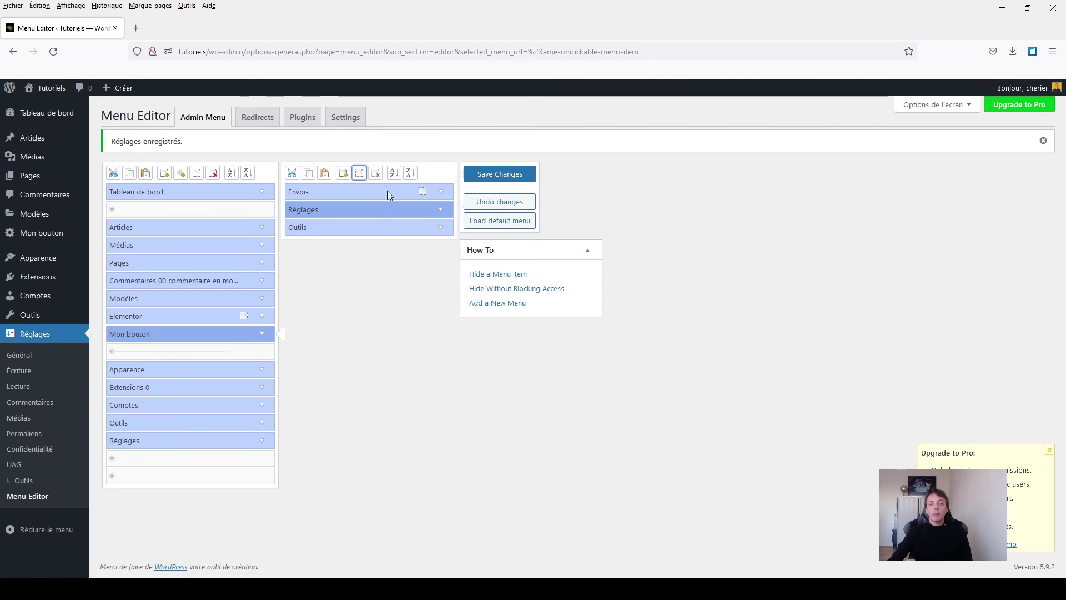
pyautogui.click(388, 191)
pyautogui.click(359, 174)
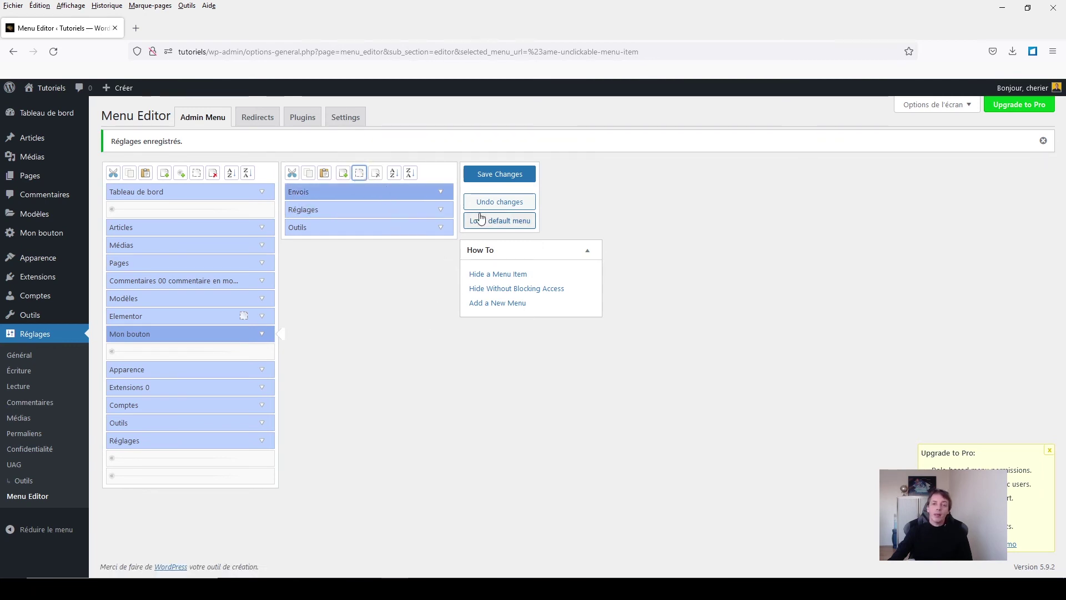
pyautogui.click(500, 173)
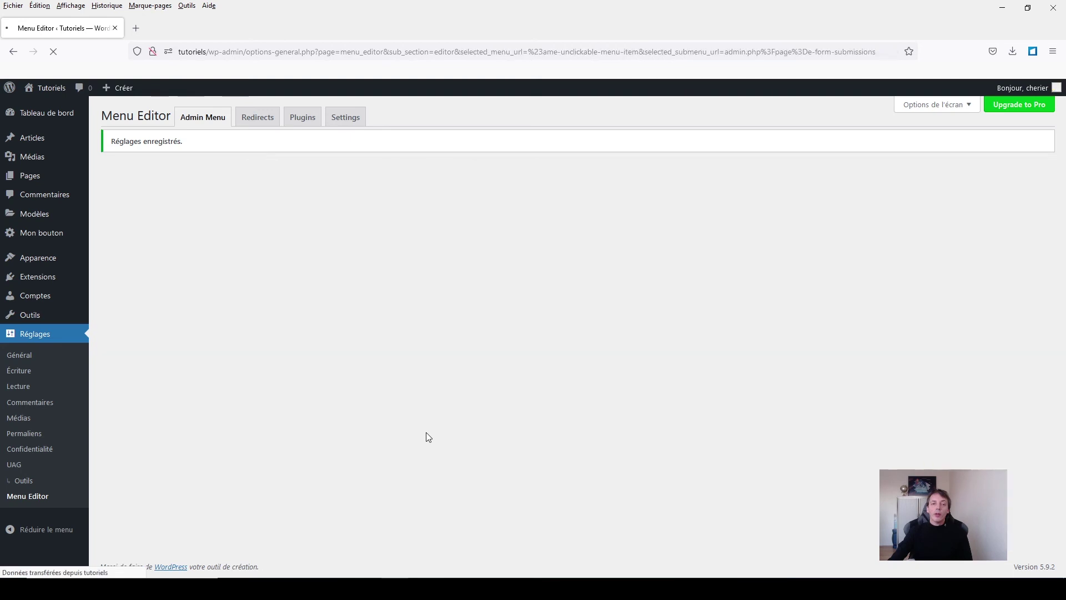
# Hide the Outils item under "Mon bouton" and save the menu changes
pyautogui.moveTo(55, 237)
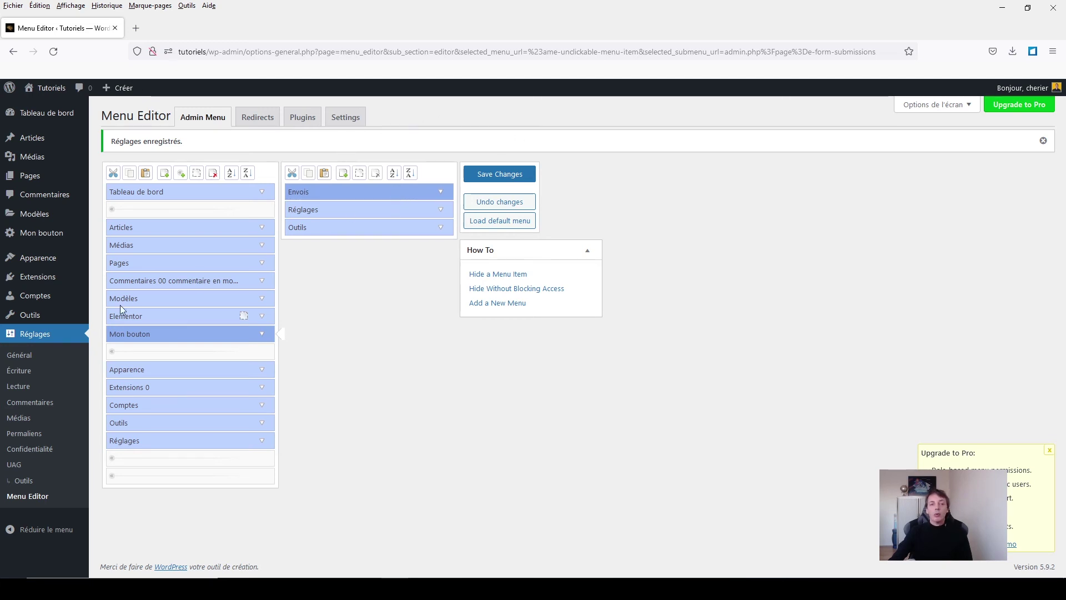
pyautogui.click(400, 226)
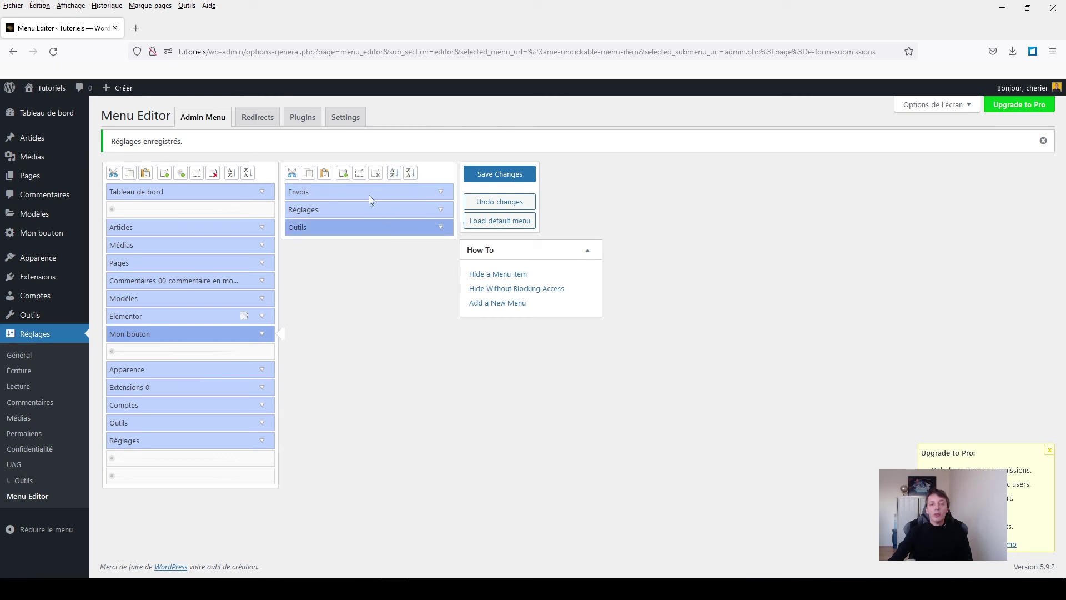
pyautogui.click(359, 173)
pyautogui.click(482, 178)
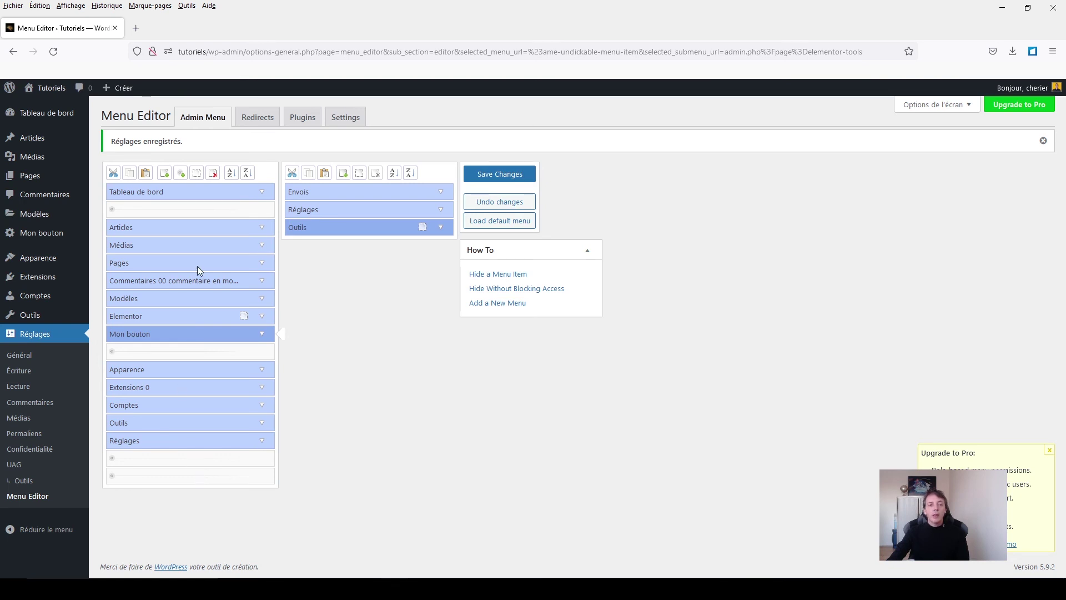
# Add a new top-level menu below "Mon bouton" and title it "le monde"
pyautogui.click(165, 174)
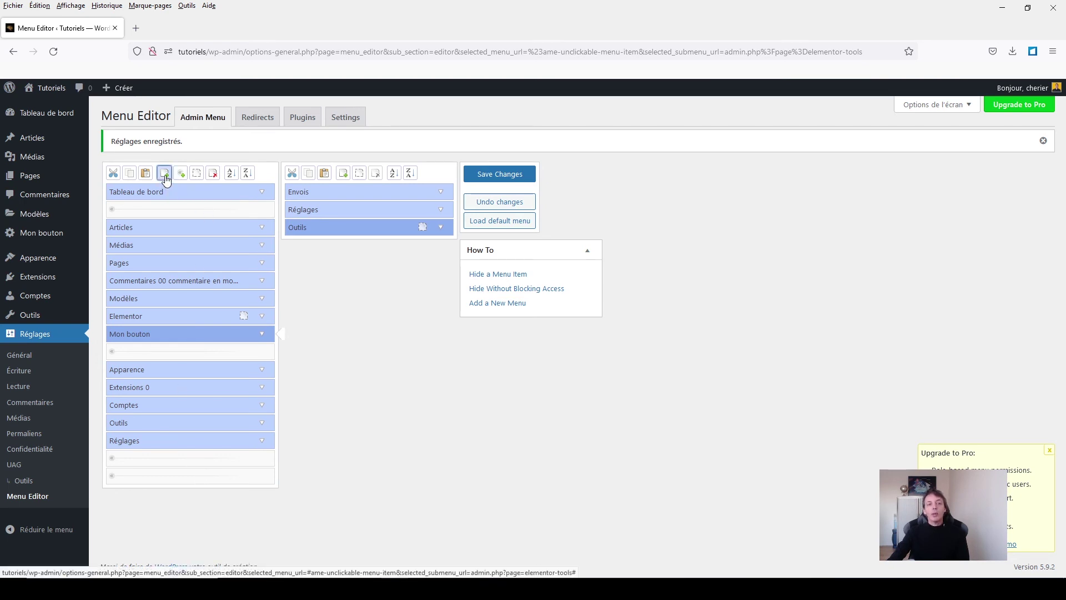
pyautogui.moveTo(167, 377); pyautogui.dragTo(92, 371)
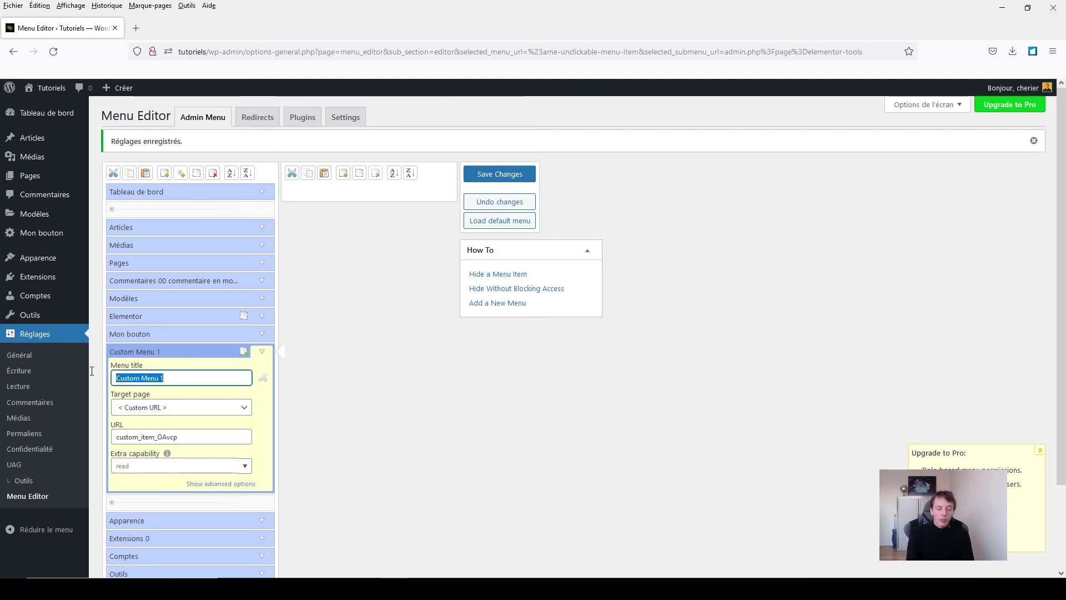
pyautogui.write('le mob')
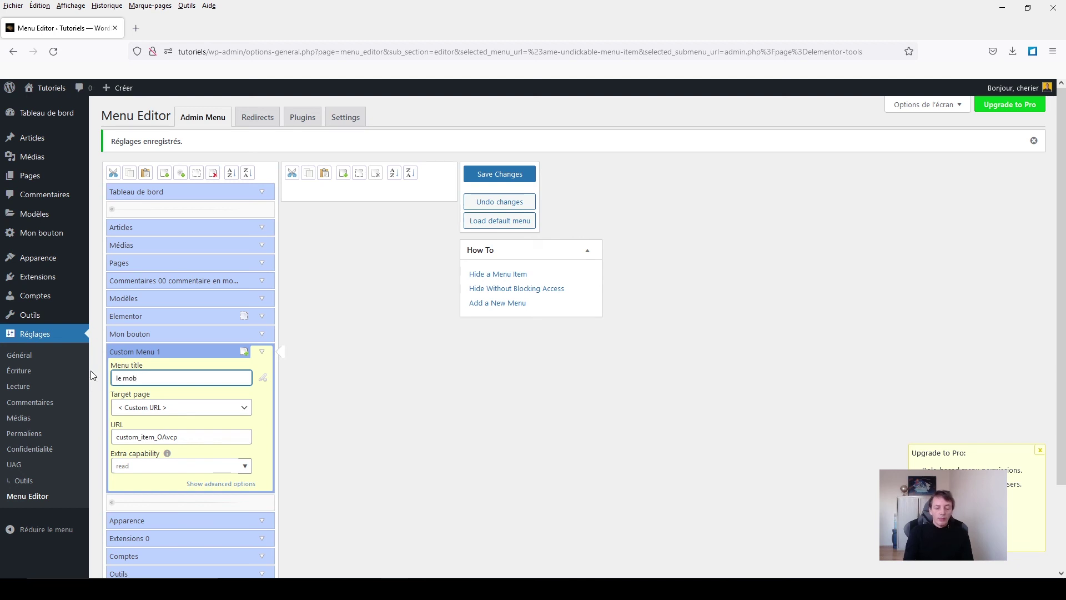
pyautogui.press('BackSpace')
pyautogui.write('ne')
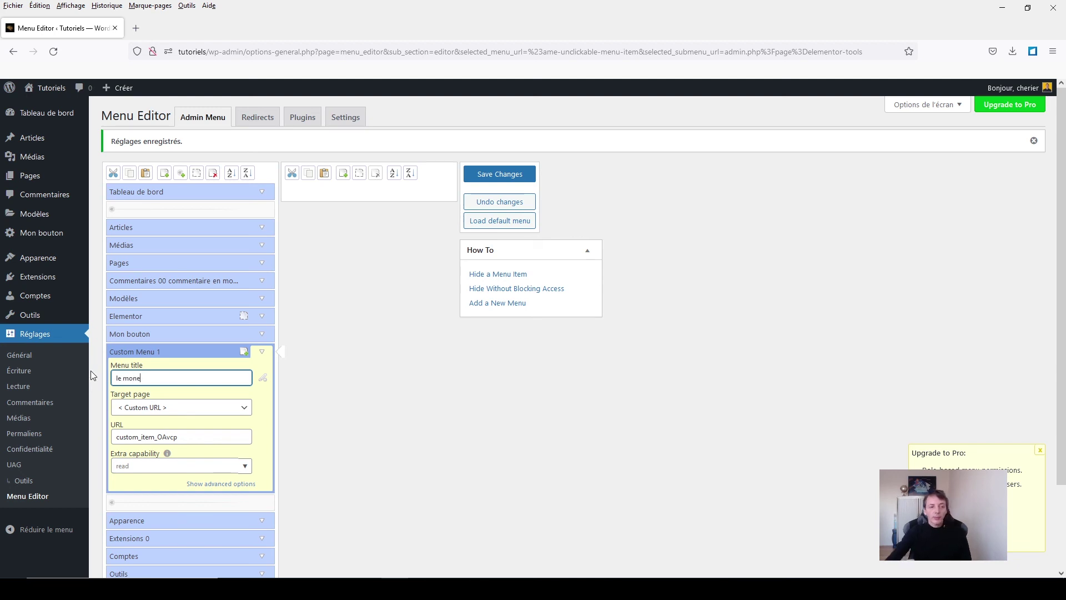
pyautogui.press('BackSpace')
pyautogui.write('de')
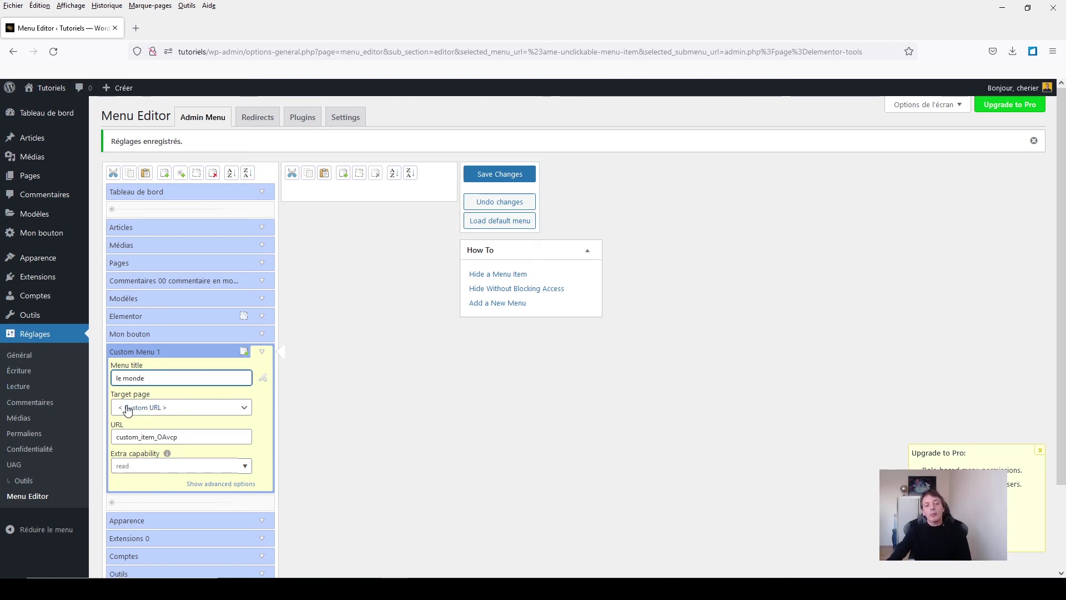
# Choose < Custom URL > as the target page of the "le monde" menu and select its placeholder URL
pyautogui.click(166, 407)
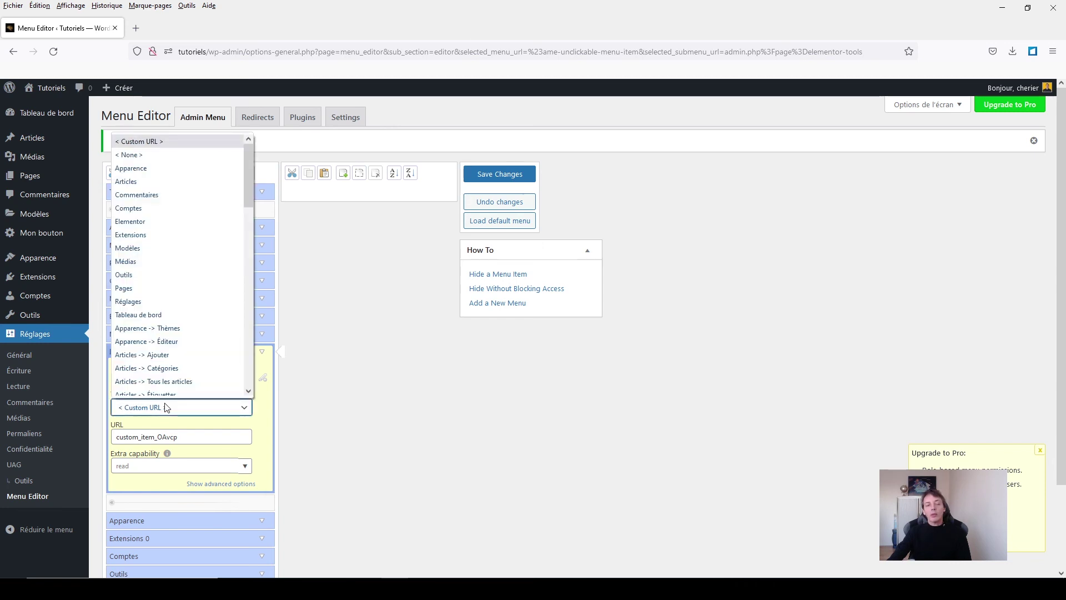
pyautogui.scroll(-10, 165, 238)
pyautogui.scroll(10, 167, 238)
pyautogui.click(142, 144)
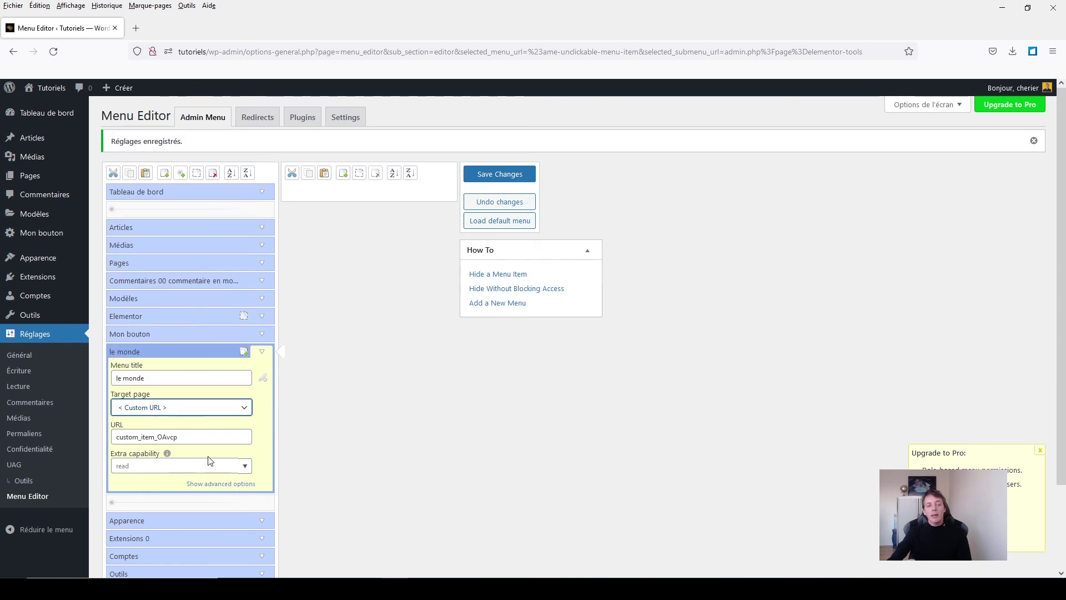
pyautogui.doubleClick(197, 438)
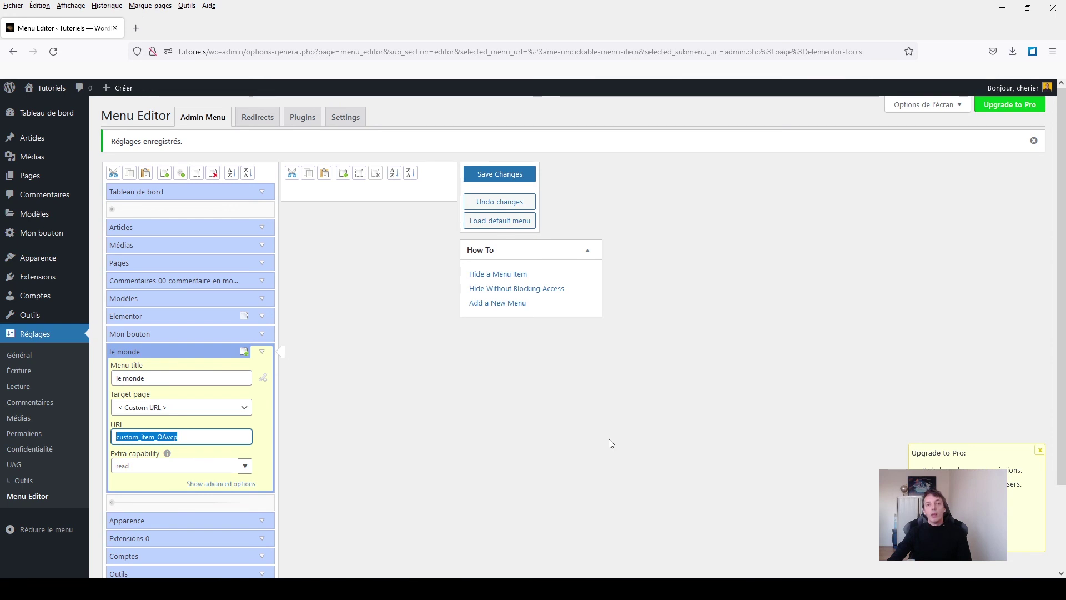
# Search the web for "le monde" in a new browser tab and open the newspaper's official site
pyautogui.click(139, 31)
pyautogui.write('l')
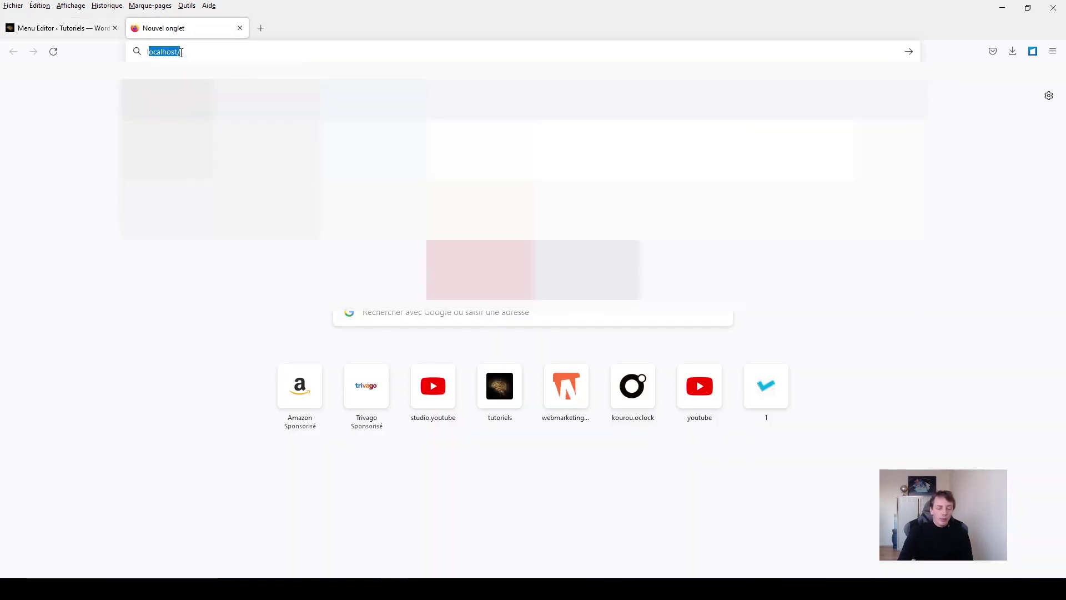
pyautogui.write('e monde')
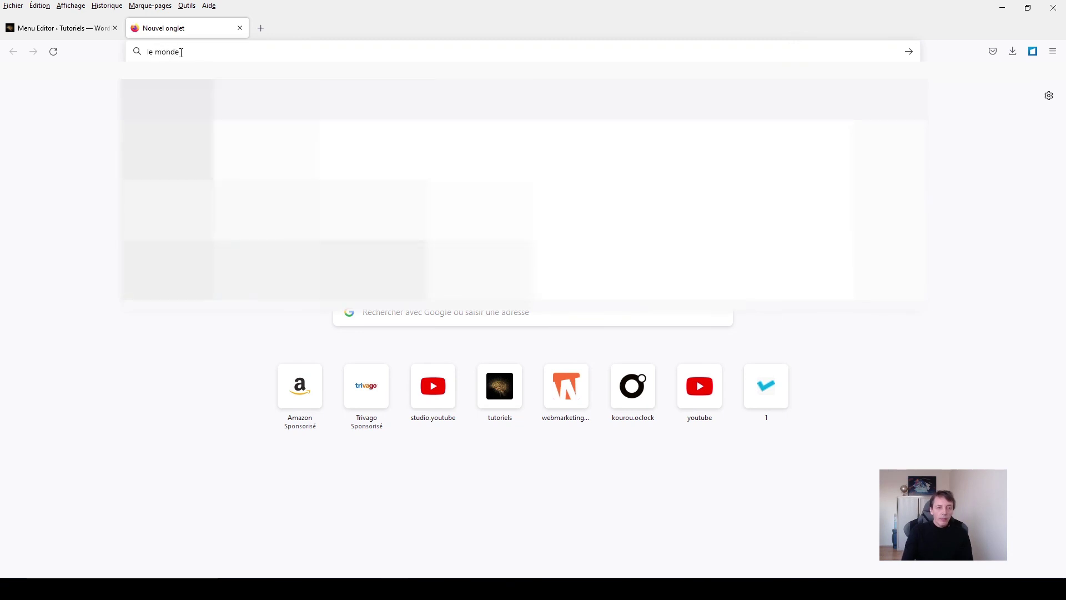
pyautogui.press('Return')
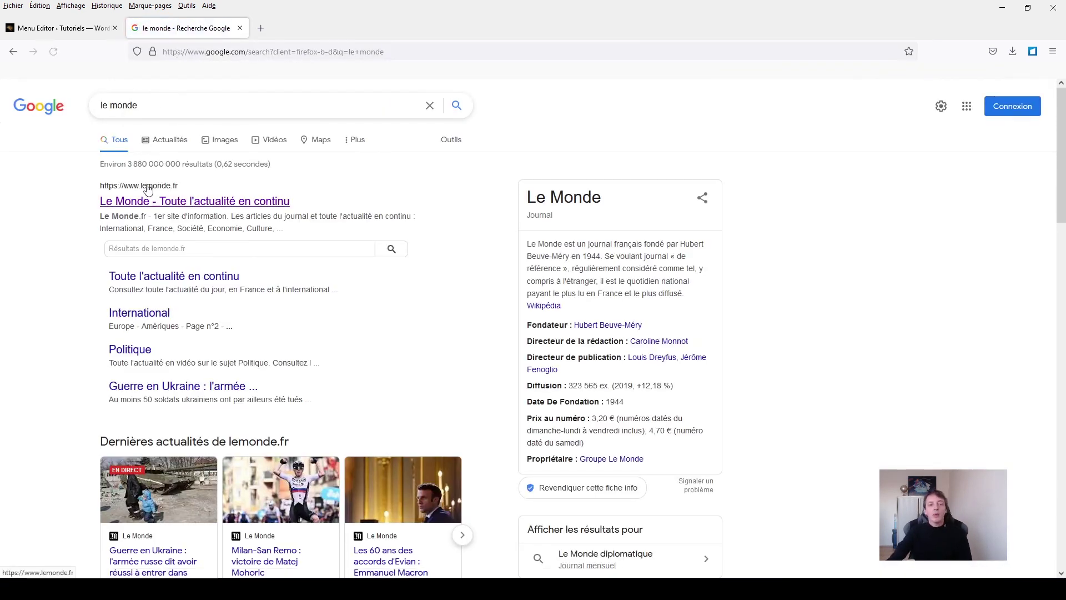
pyautogui.click(156, 205)
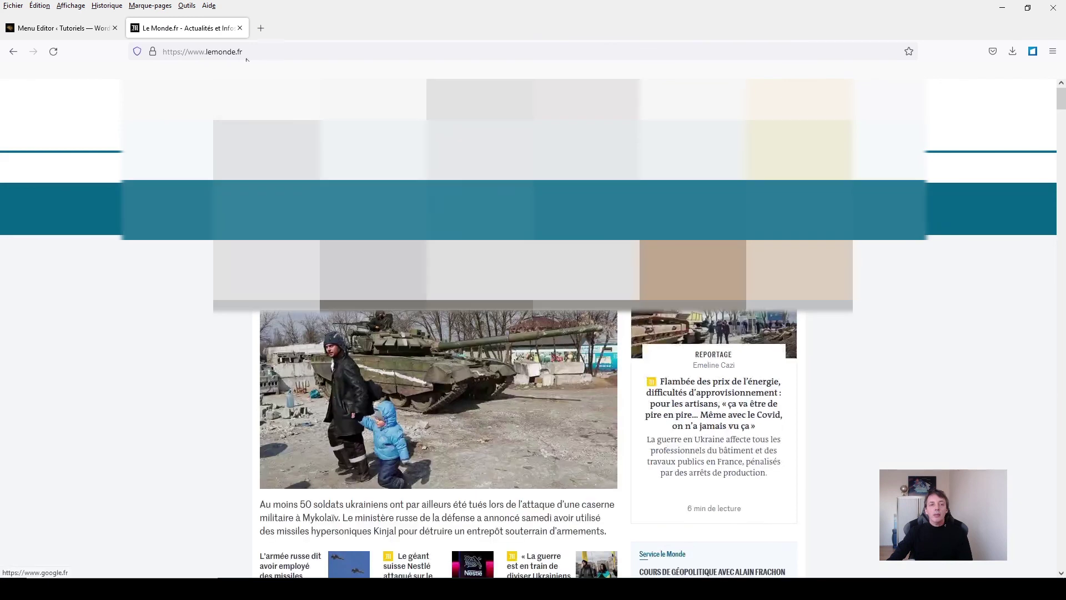
# Copy the web address of the Le Monde home page
pyautogui.click(228, 50)
pyautogui.hotkey('ctrl', 'c')
pyautogui.rightClick(228, 50)
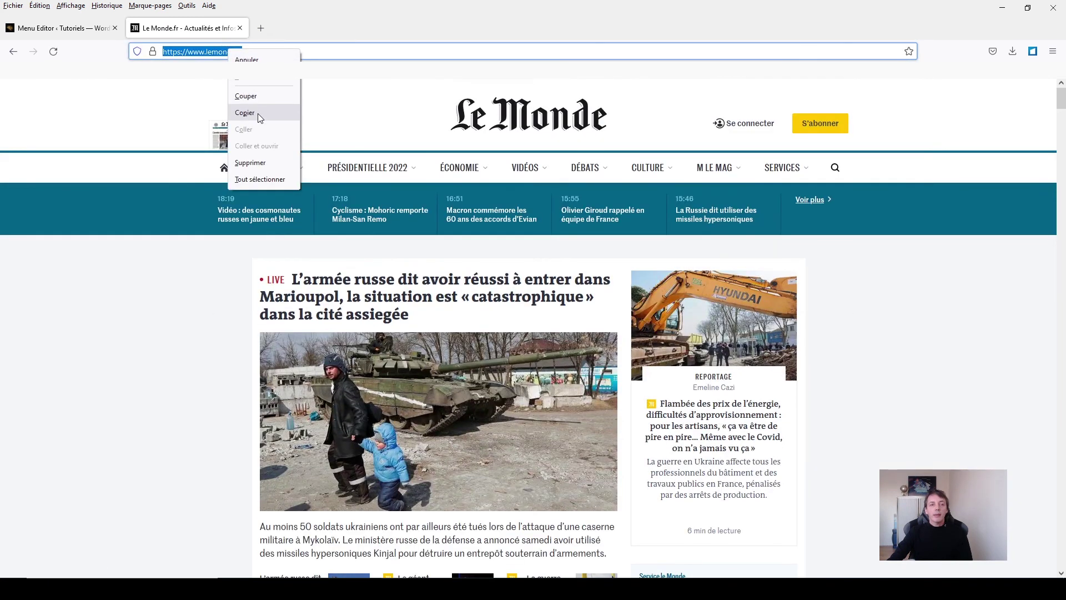
pyautogui.click(257, 115)
pyautogui.click(51, 28)
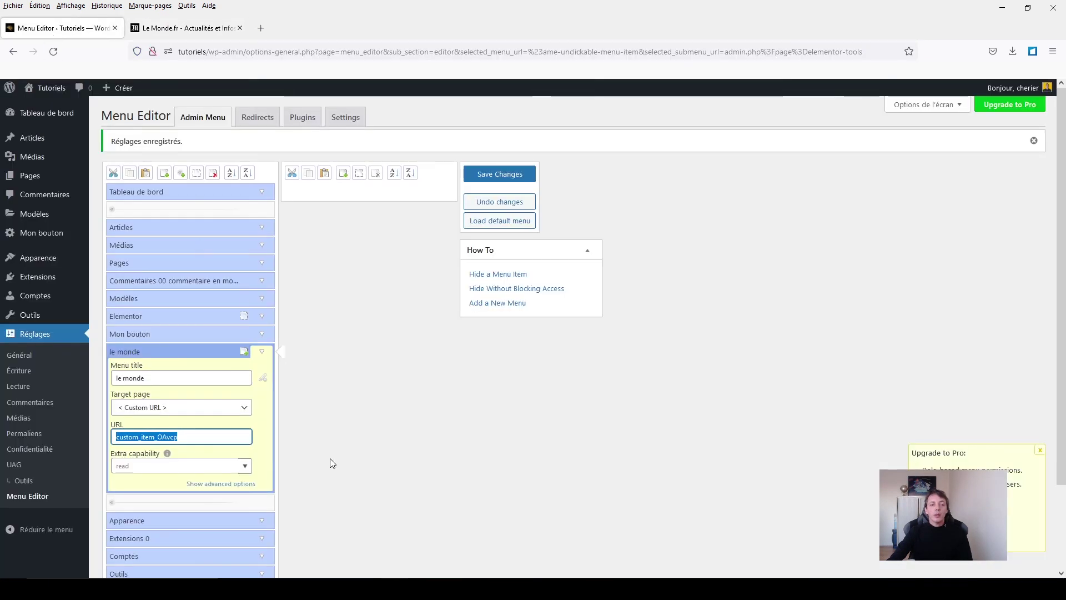
pyautogui.rightClick(187, 438)
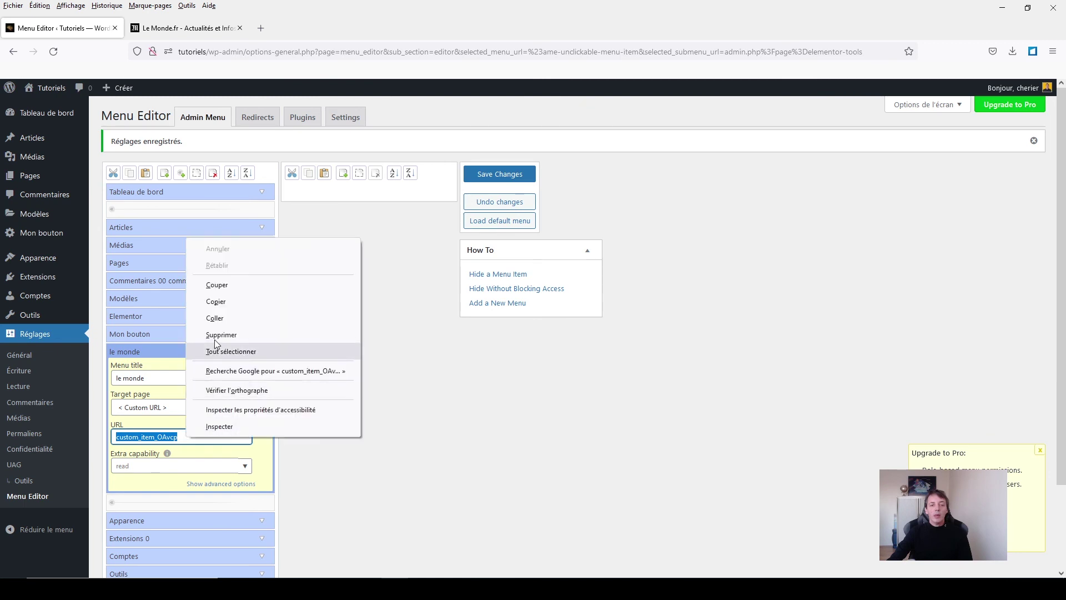
pyautogui.click(216, 318)
pyautogui.click(475, 174)
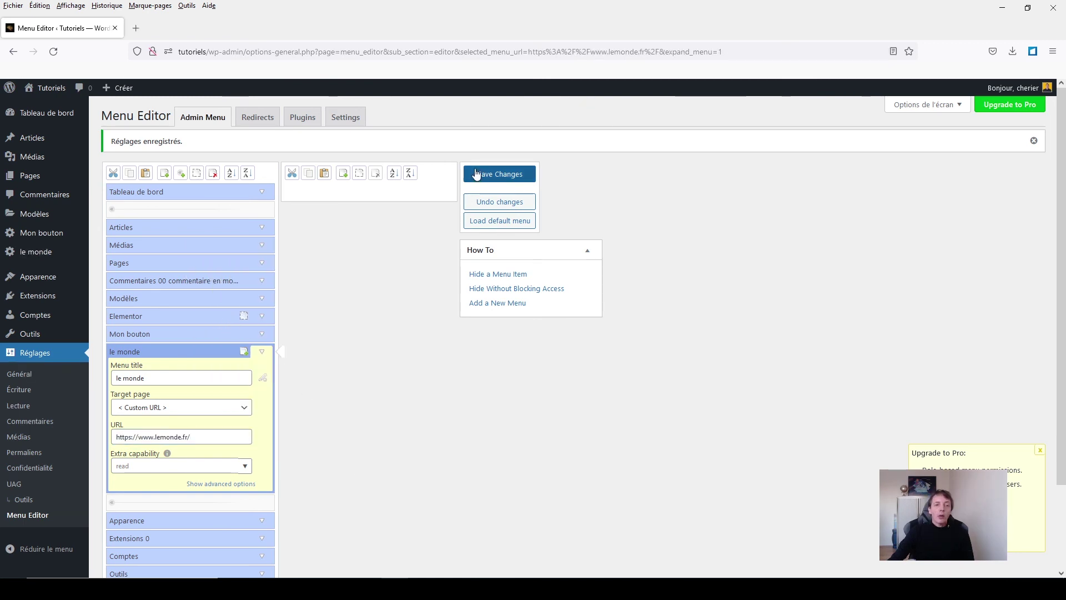
# Test the "le monde" link in the WordPress admin menu, and return to the Menu Editor page
pyautogui.click(28, 256)
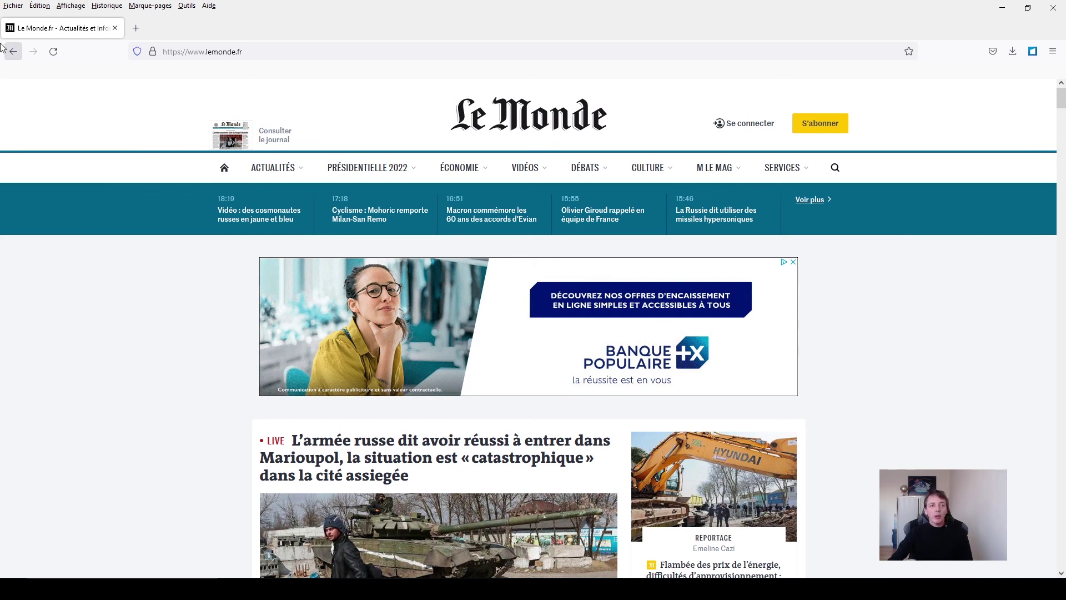
pyautogui.click(13, 54)
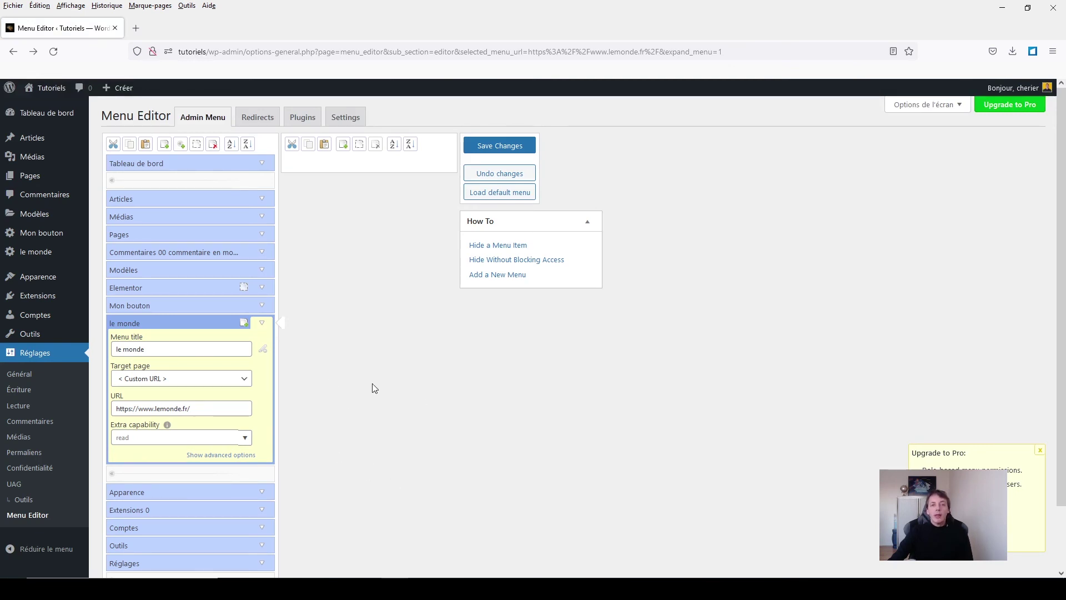
pyautogui.scroll(-2, 377, 388)
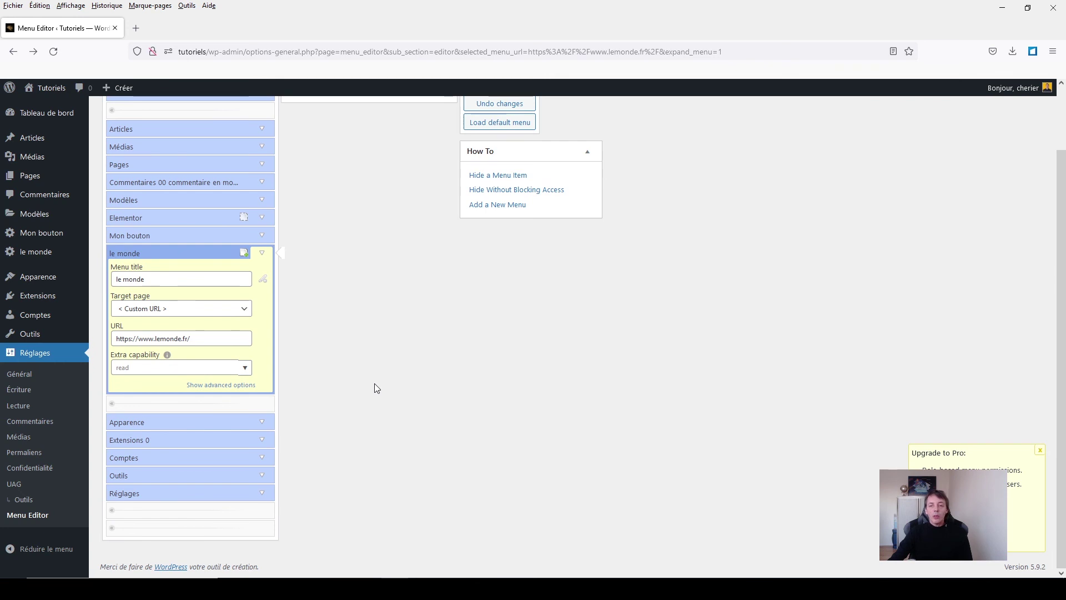
pyautogui.scroll(2, 375, 383)
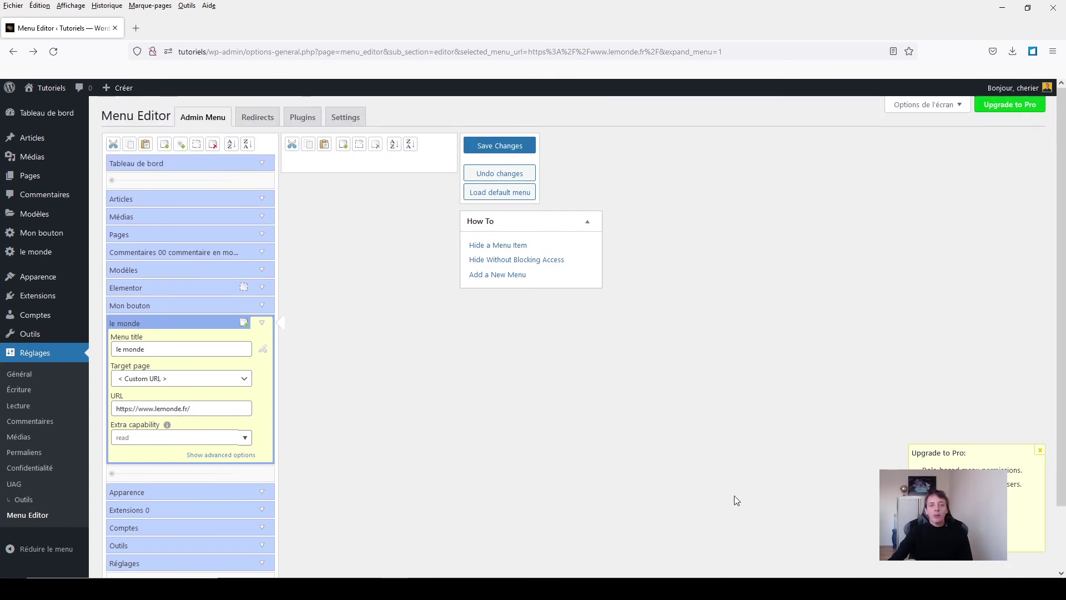